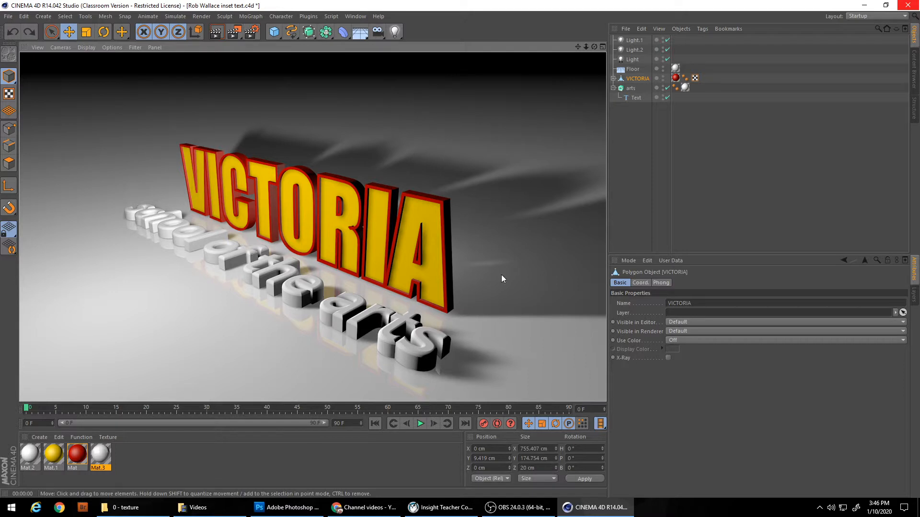
- Set the render output to the NTSC DV film/video preset
{"action": "left_click", "coordinate": [511, 243]}
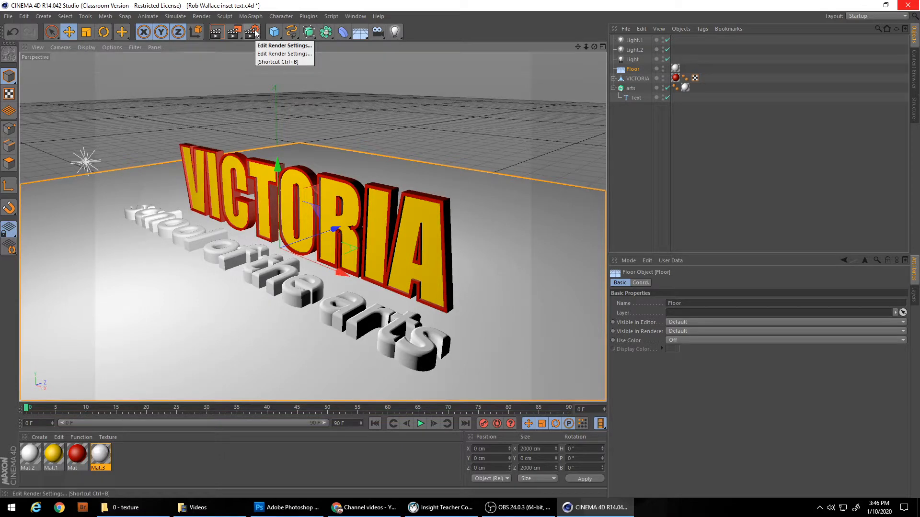
{"action": "left_click", "coordinate": [253, 32]}
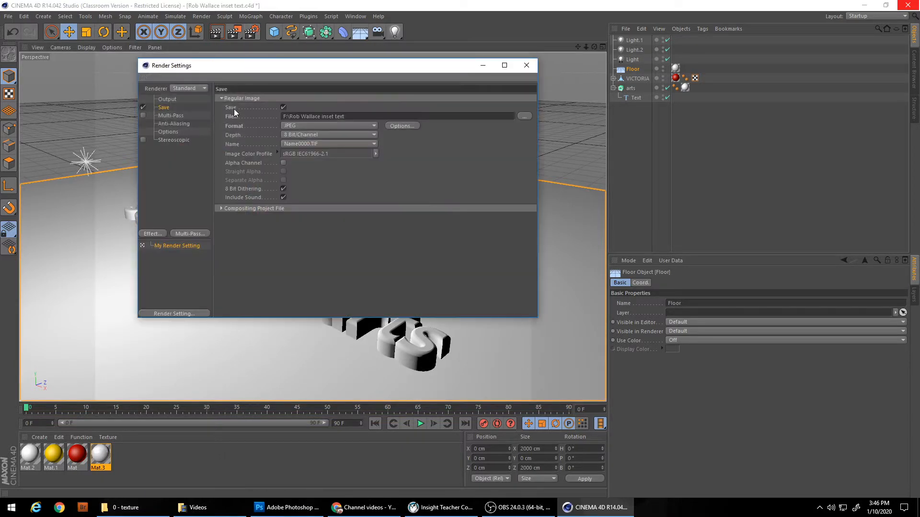
{"action": "left_click", "coordinate": [170, 99]}
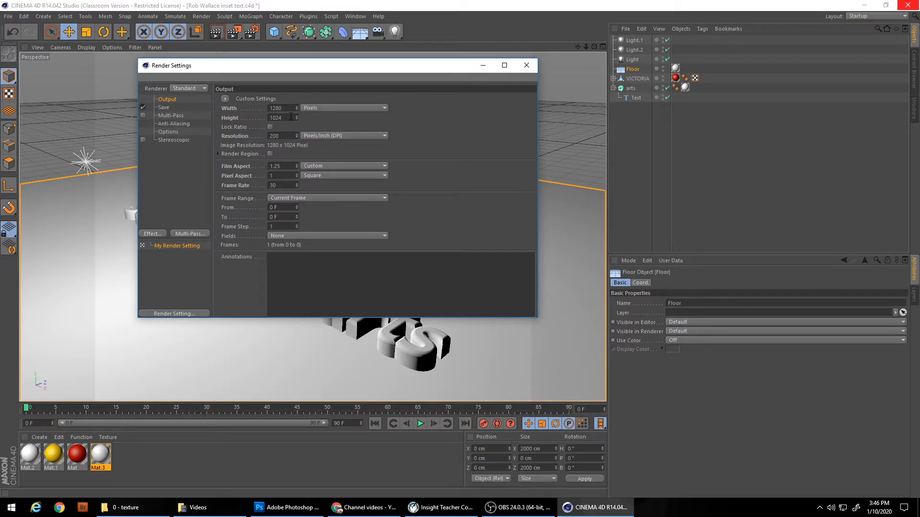
{"action": "left_click", "coordinate": [530, 68]}
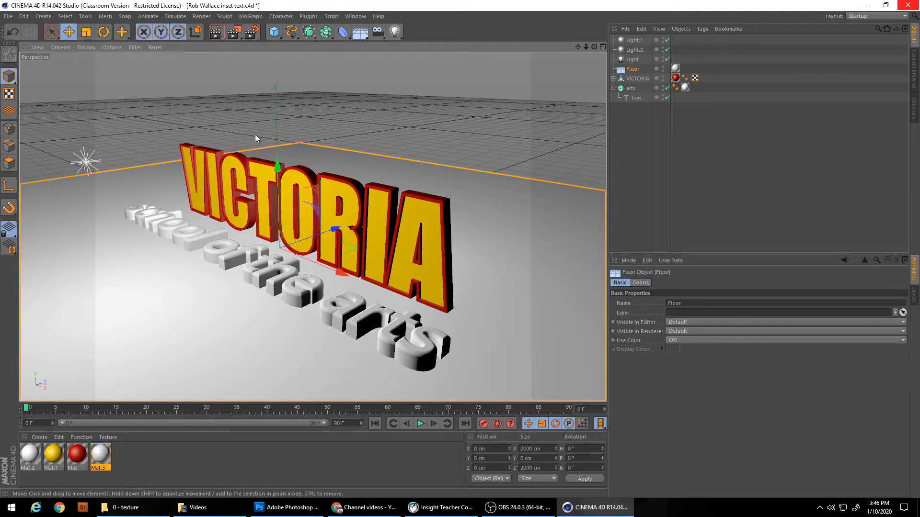
{"action": "left_click", "coordinate": [250, 32]}
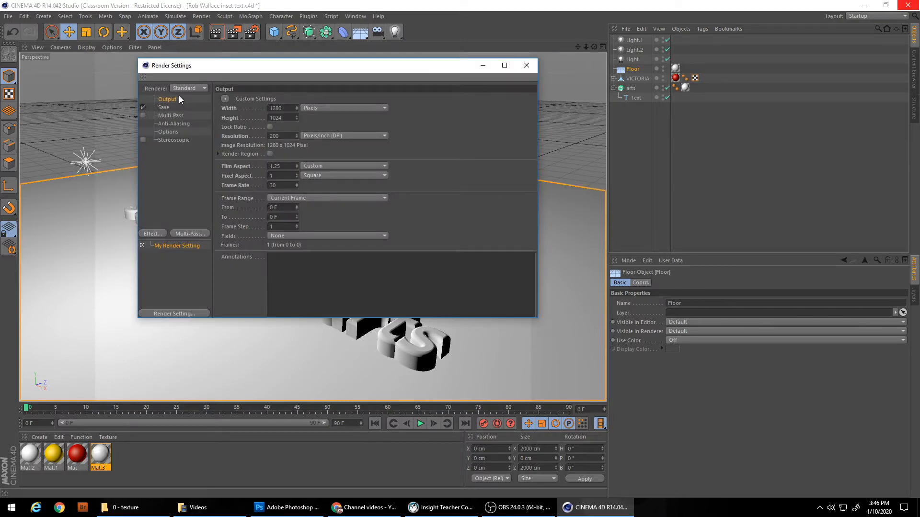
{"action": "left_click", "coordinate": [225, 100]}
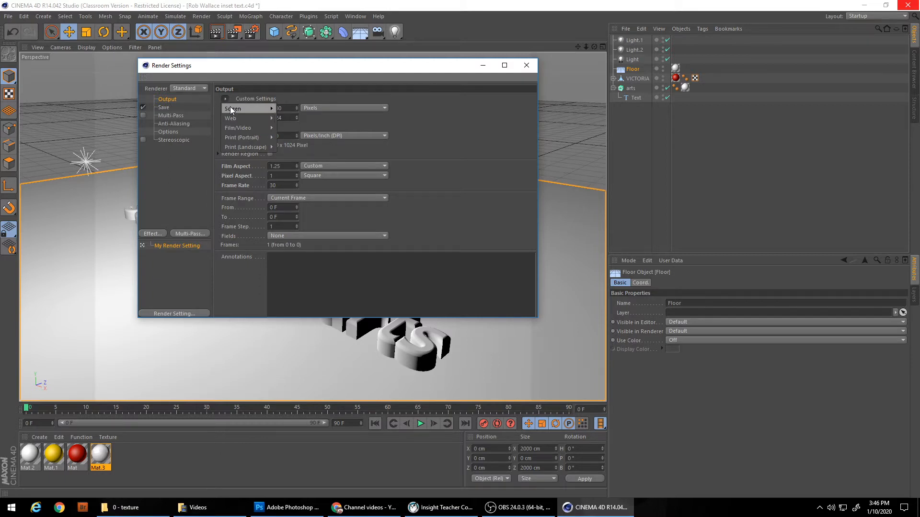
{"action": "mouse_move", "coordinate": [230, 106]}
{"action": "mouse_move", "coordinate": [240, 127]}
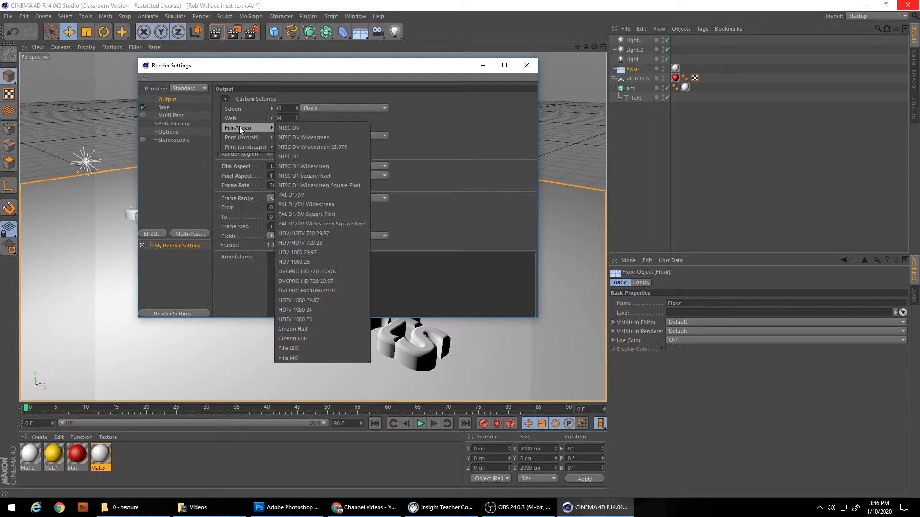
{"action": "left_click", "coordinate": [312, 127]}
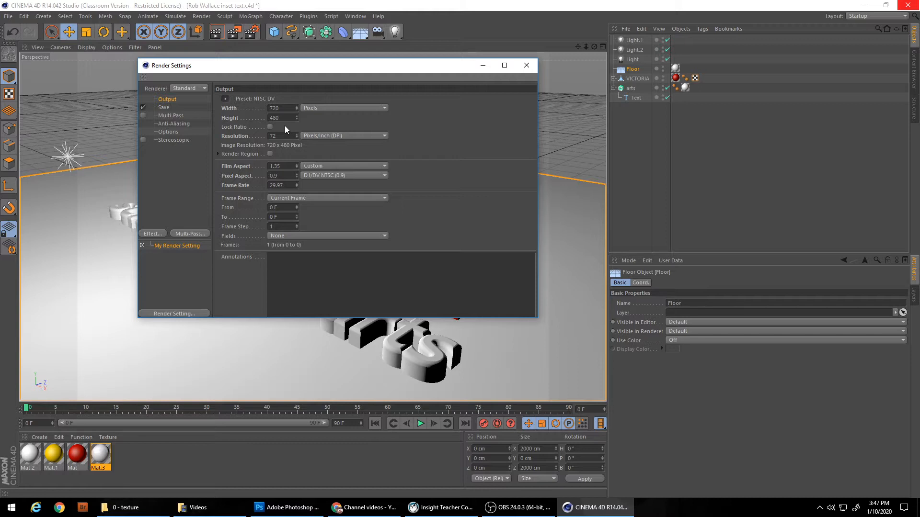
{"action": "left_click", "coordinate": [527, 64]}
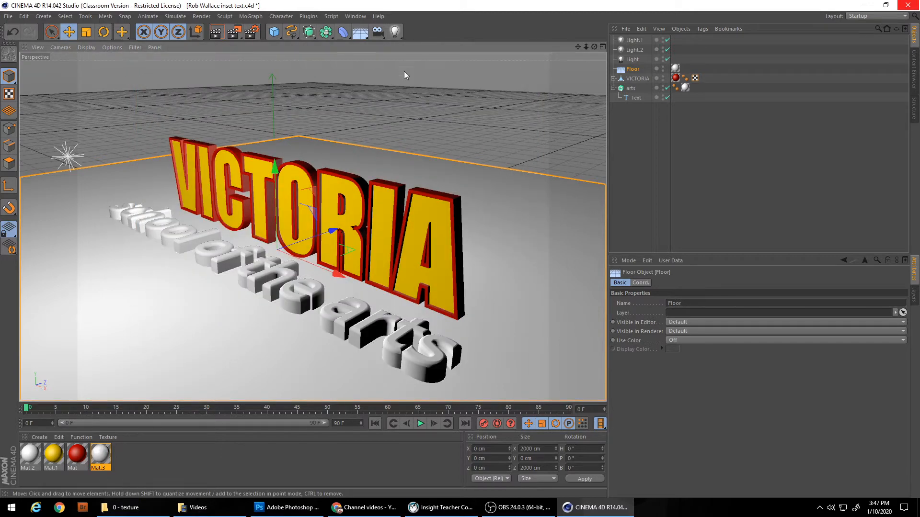
- Move the VICTORIA object along X to about -1495 cm and add a position X keyframe at frame 0
{"action": "left_click", "coordinate": [637, 79]}
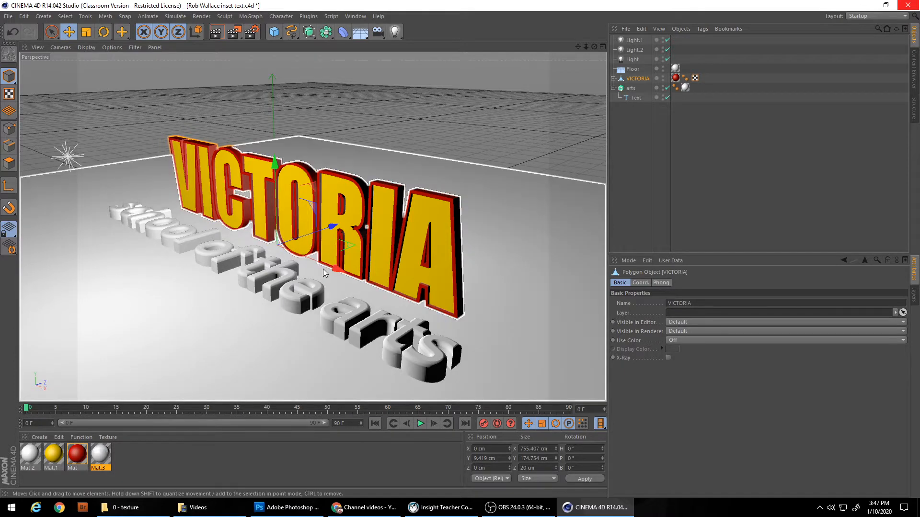
{"action": "left_click_drag", "start_coordinate": [337, 269], "coordinate": [76, 121]}
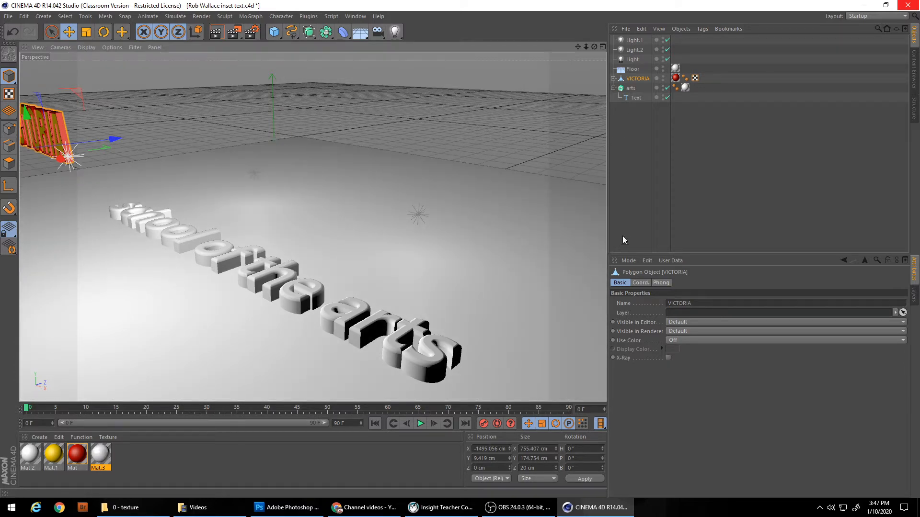
{"action": "left_click", "coordinate": [642, 282]}
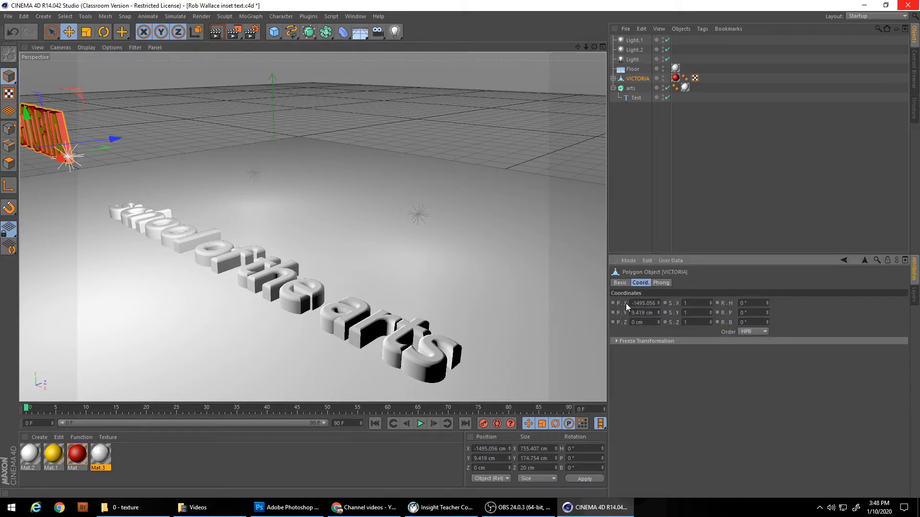
{"action": "right_click", "coordinate": [626, 303]}
{"action": "mouse_move", "coordinate": [650, 310]}
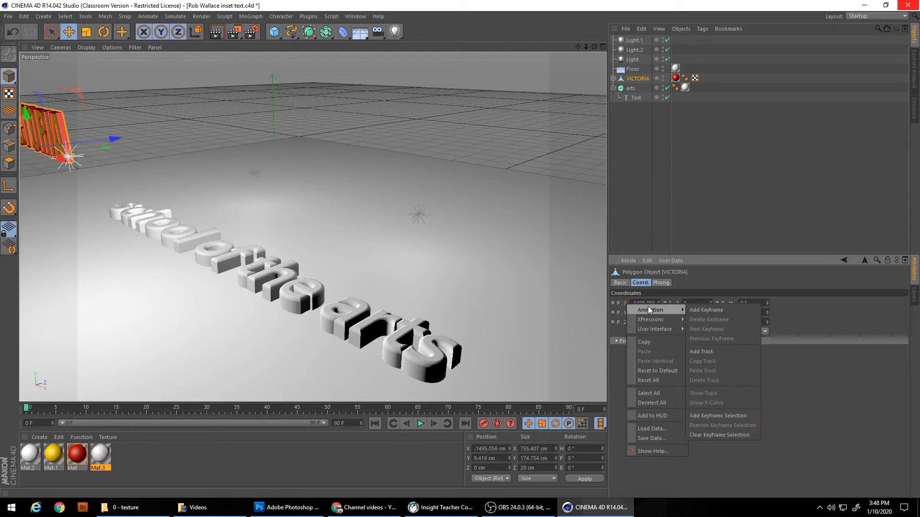
{"action": "left_click", "coordinate": [704, 310]}
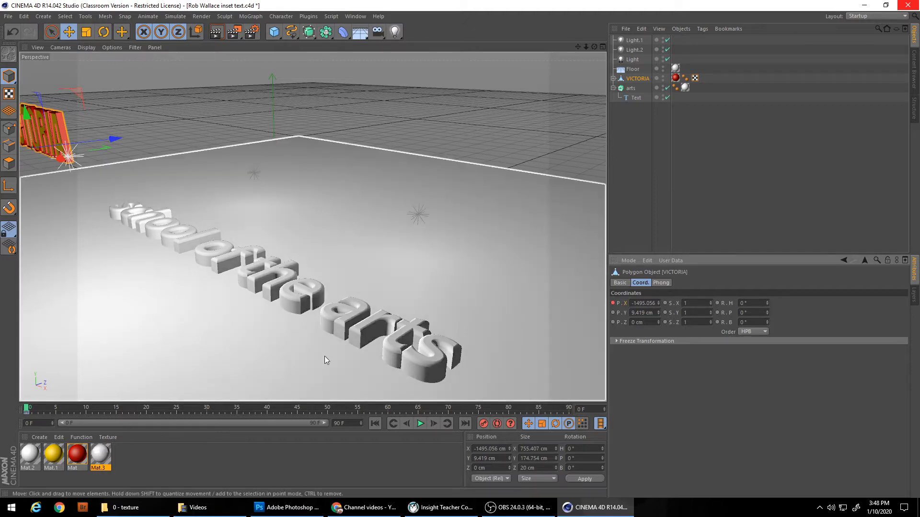
- At frame 60, bring VICTORIA back to a position X of 0 cm and add a position X keyframe
{"action": "left_click_drag", "start_coordinate": [28, 409], "coordinate": [132, 405]}
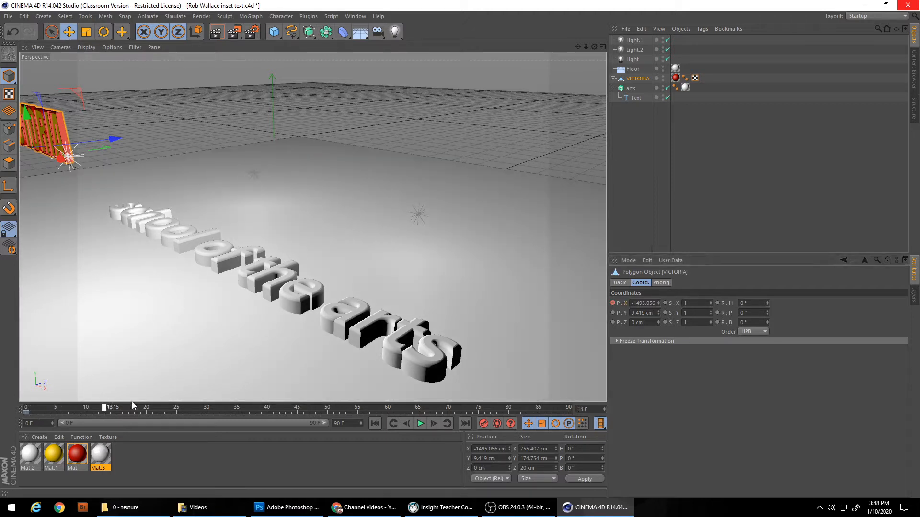
{"action": "left_click_drag", "start_coordinate": [312, 405], "coordinate": [391, 406]}
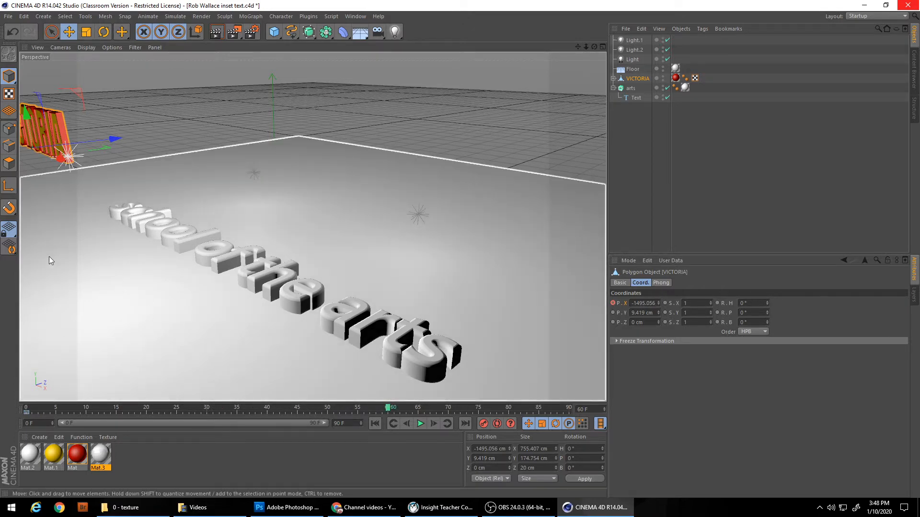
{"action": "left_click_drag", "start_coordinate": [59, 164], "coordinate": [297, 284]}
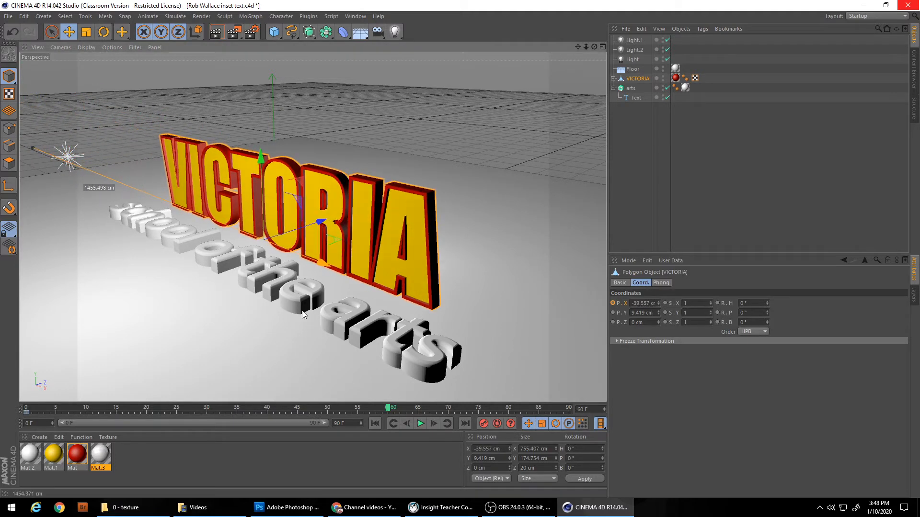
{"action": "double_click", "coordinate": [644, 303]}
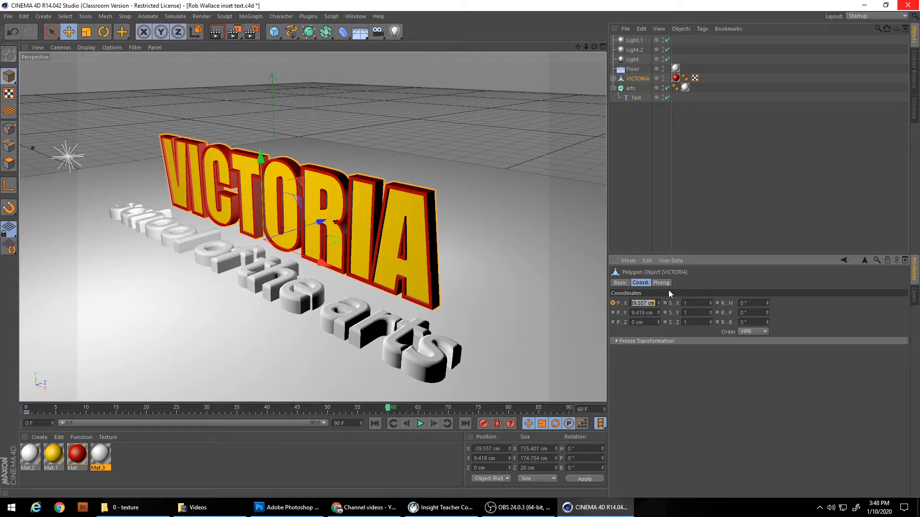
{"action": "type", "text": "0"}
{"action": "key", "text": "Return"}
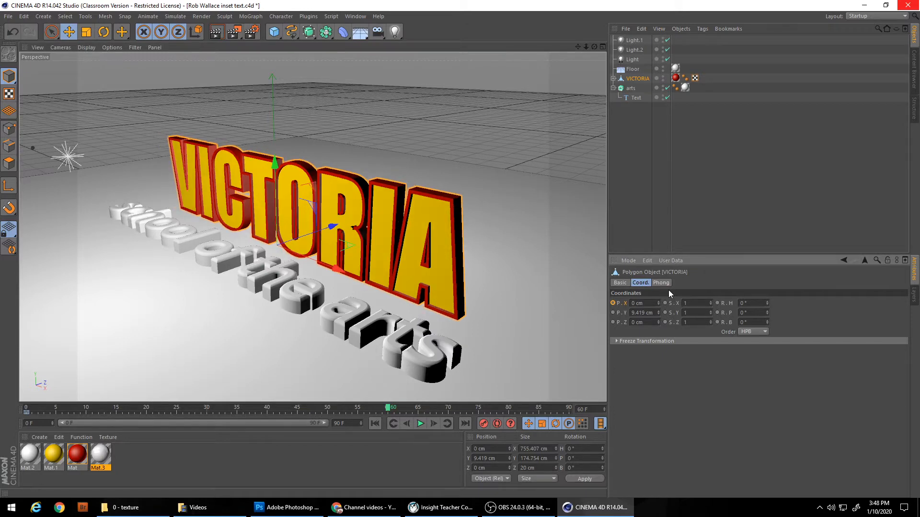
{"action": "right_click", "coordinate": [624, 307]}
{"action": "mouse_move", "coordinate": [698, 309]}
{"action": "left_click", "coordinate": [741, 310]}
- Play the animation from the start to check VICTORIA's movement, and return to the first frame
{"action": "left_click", "coordinate": [375, 423]}
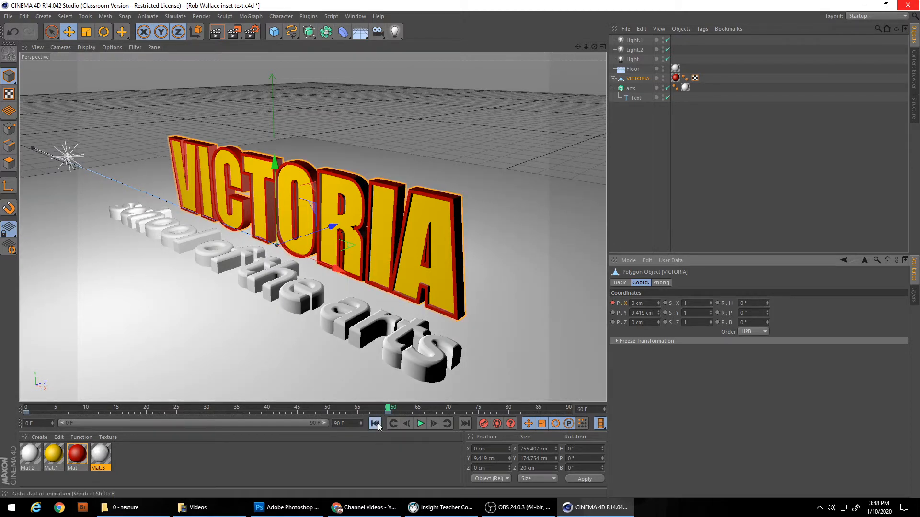
{"action": "left_click", "coordinate": [421, 423]}
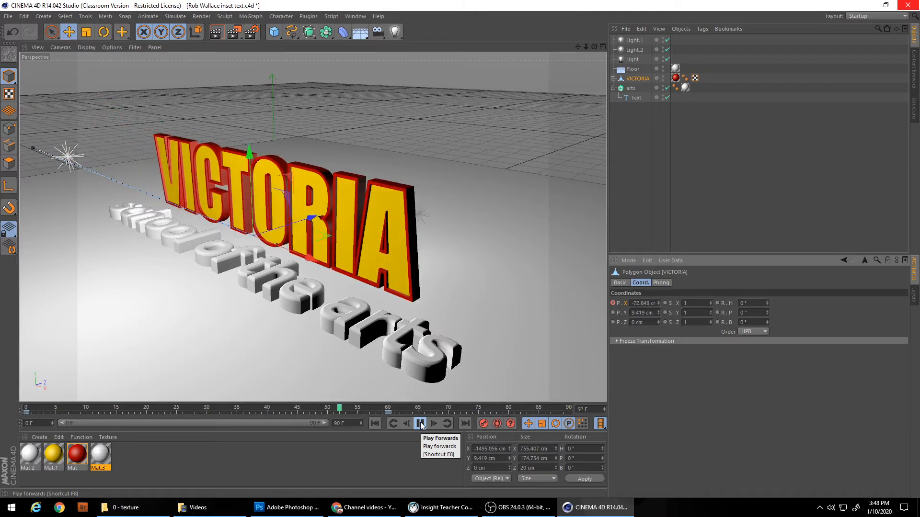
{"action": "left_click", "coordinate": [420, 424]}
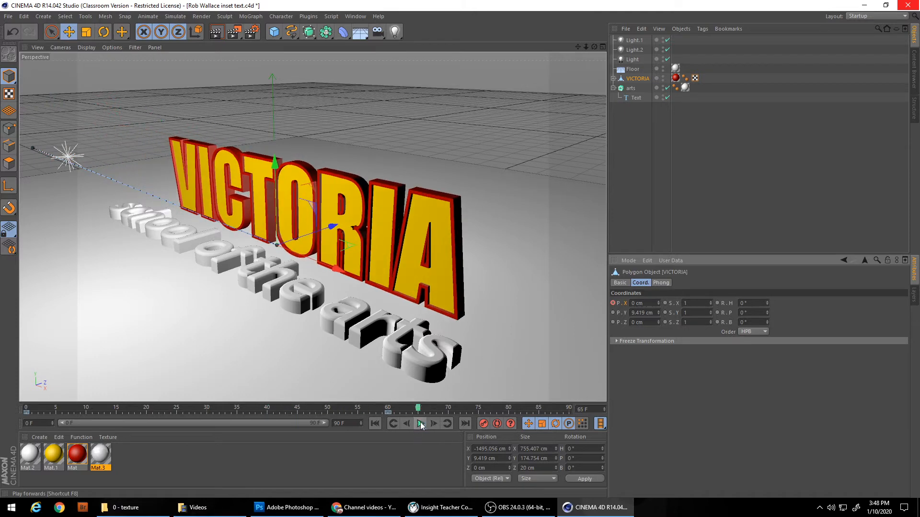
{"action": "left_click", "coordinate": [375, 423]}
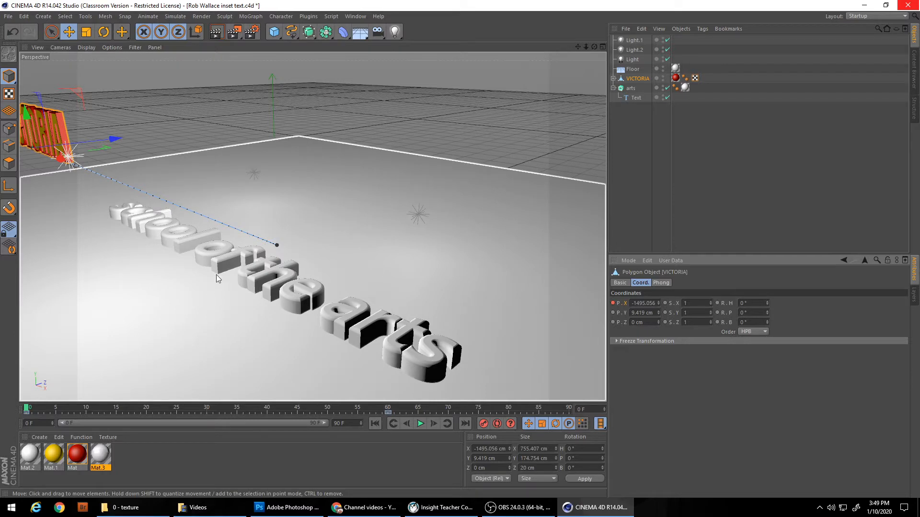
- At frame 40, move the arts text forward to about -560 cm in Z and add a position Z keyframe
{"action": "left_click_drag", "start_coordinate": [27, 408], "coordinate": [267, 409]}
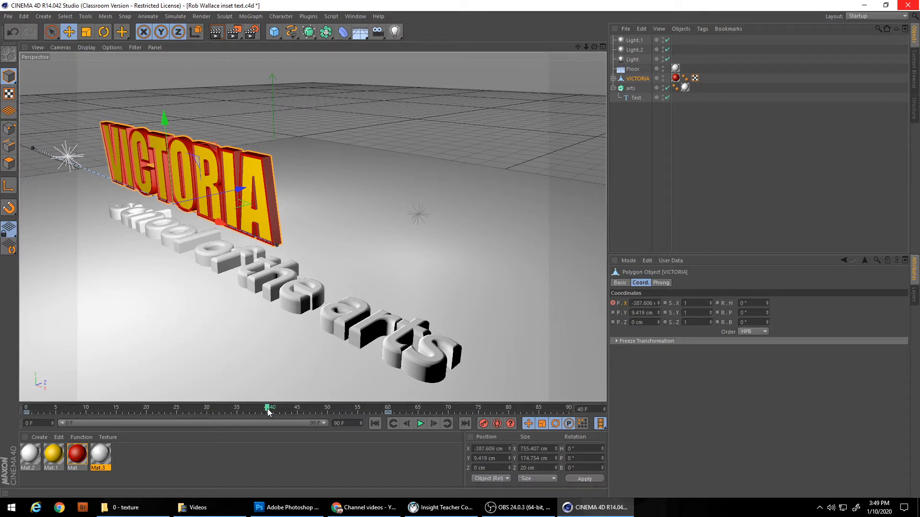
{"action": "left_click", "coordinate": [629, 88]}
{"action": "left_click", "coordinate": [613, 88]}
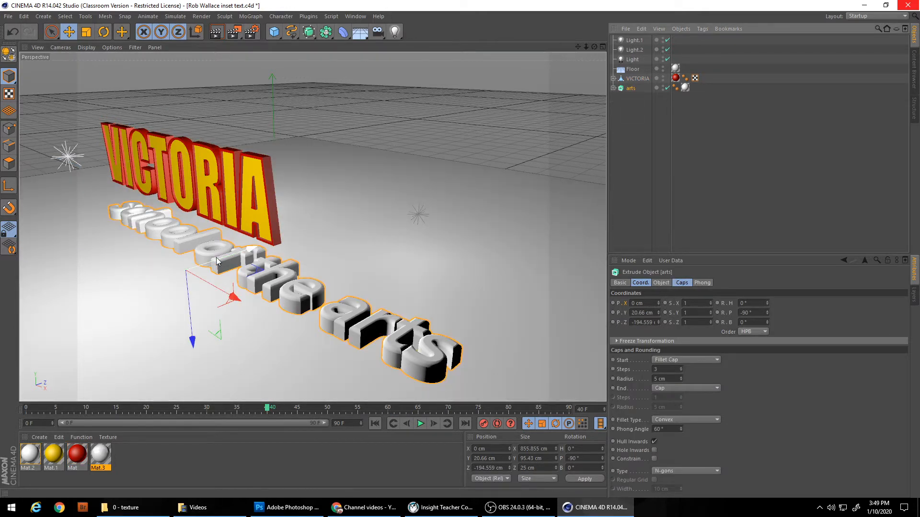
{"action": "left_click_drag", "start_coordinate": [251, 249], "coordinate": [37, 330]}
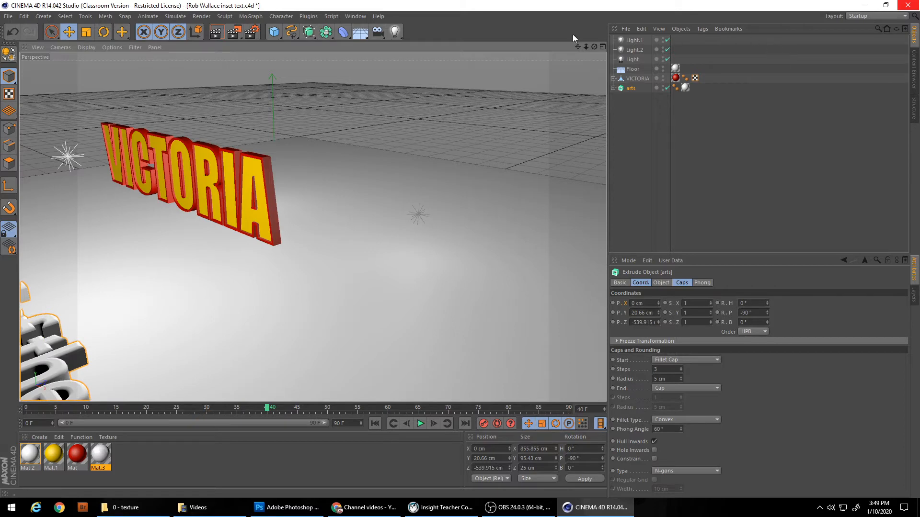
{"action": "left_click", "coordinate": [602, 47]}
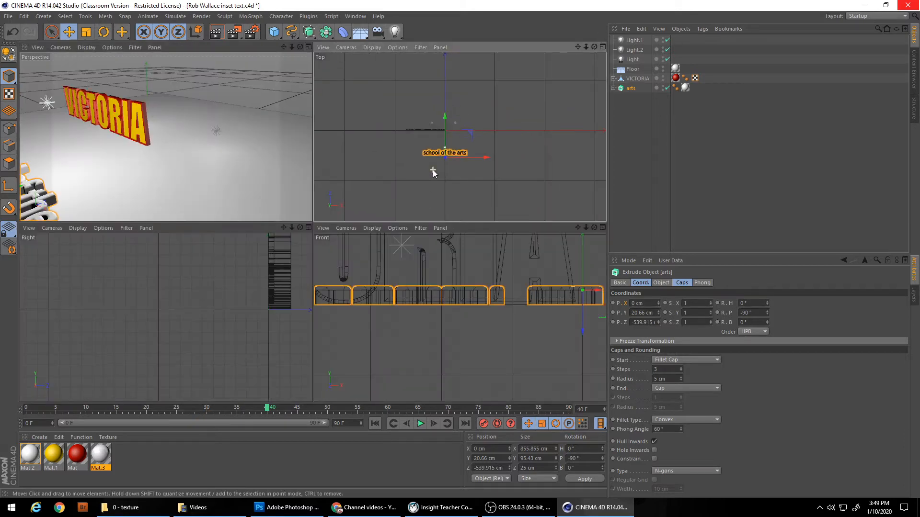
{"action": "scroll", "coordinate": [438, 152], "scroll_direction": "up", "scroll_amount": 2}
{"action": "left_click_drag", "start_coordinate": [447, 118], "coordinate": [447, 120]}
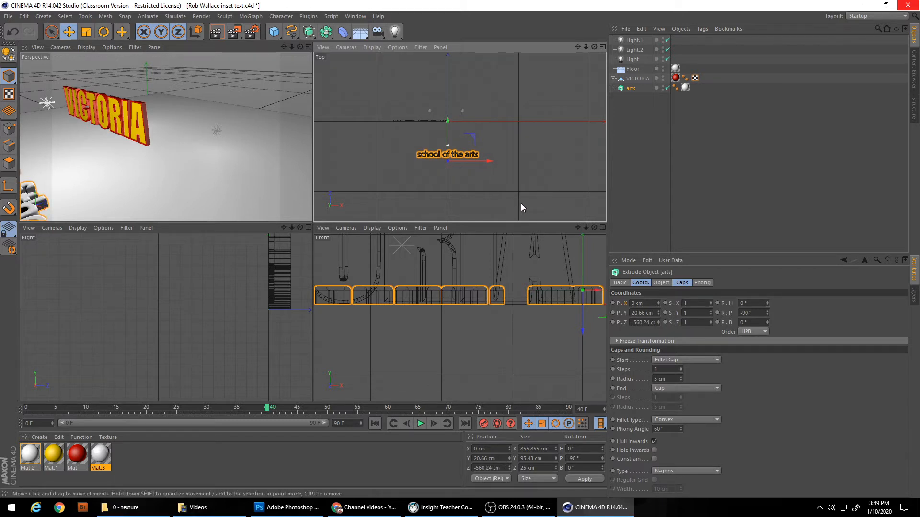
{"action": "right_click", "coordinate": [625, 323]}
{"action": "mouse_move", "coordinate": [637, 330]}
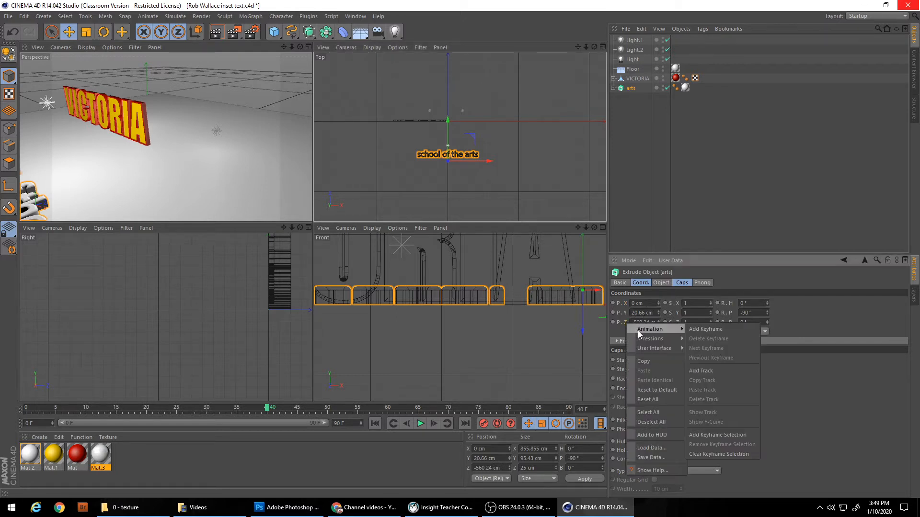
{"action": "left_click", "coordinate": [707, 331]}
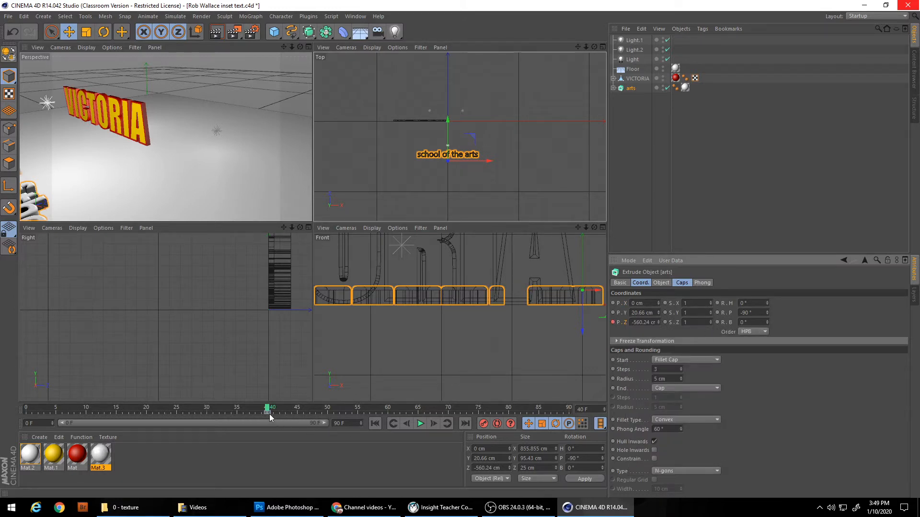
- At frame 80, move the arts text back to about -201 cm in Z and render the enlarged perspective view
{"action": "mouse_move", "coordinate": [269, 415]}
{"action": "left_mouse_down"}
{"action": "mouse_move", "coordinate": [210, 414]}
{"action": "mouse_move", "coordinate": [470, 407]}
{"action": "mouse_move", "coordinate": [503, 408]}
{"action": "mouse_move", "coordinate": [509, 419]}
{"action": "left_mouse_up"}
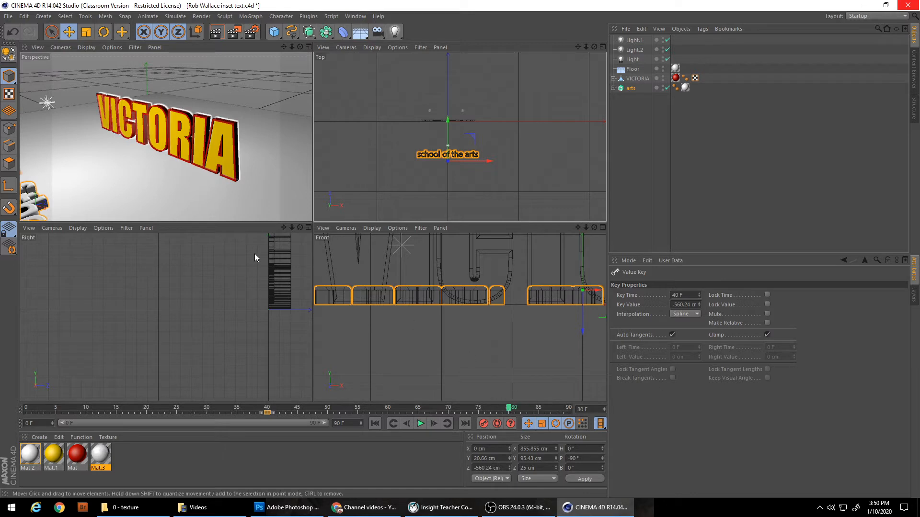
{"action": "left_click_drag", "start_coordinate": [448, 119], "coordinate": [451, 94]}
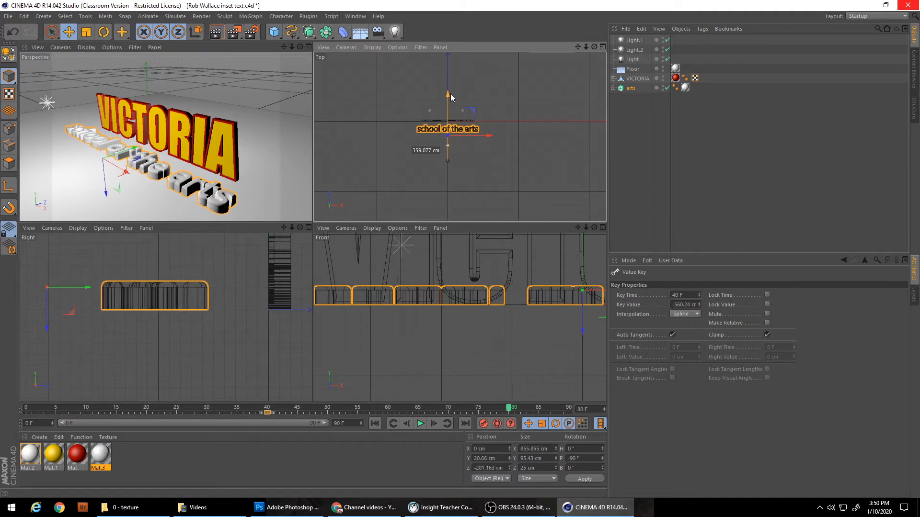
{"action": "left_click_drag", "start_coordinate": [451, 94], "coordinate": [451, 94]}
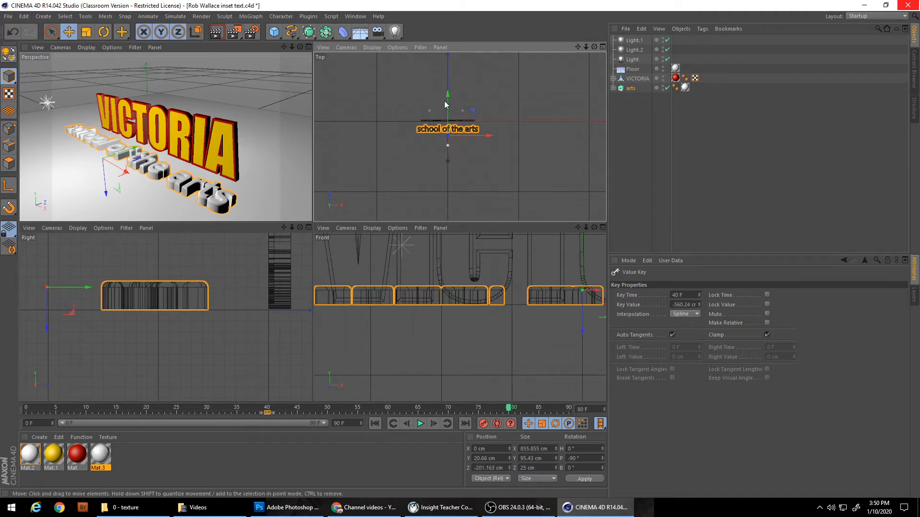
{"action": "left_click", "coordinate": [309, 46]}
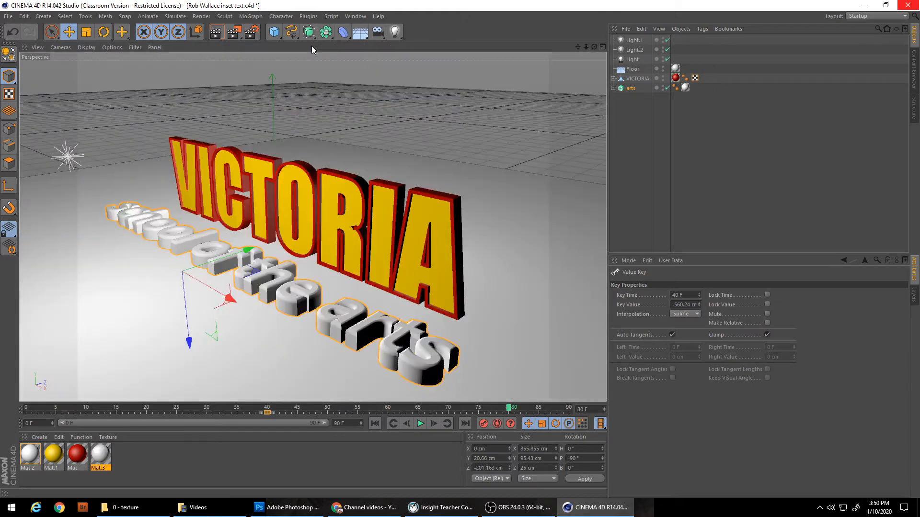
{"action": "left_click", "coordinate": [216, 32]}
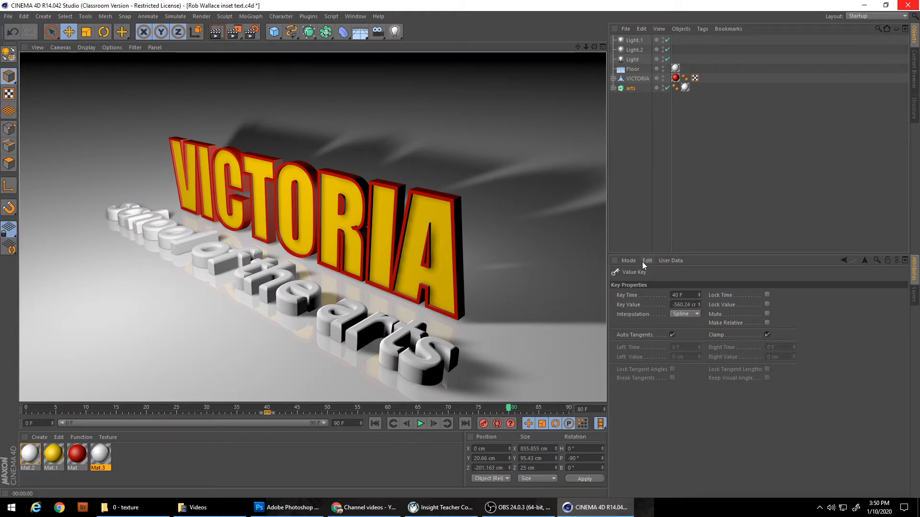
- Add a position Z keyframe for the arts object at frame 80
{"action": "left_click", "coordinate": [625, 89]}
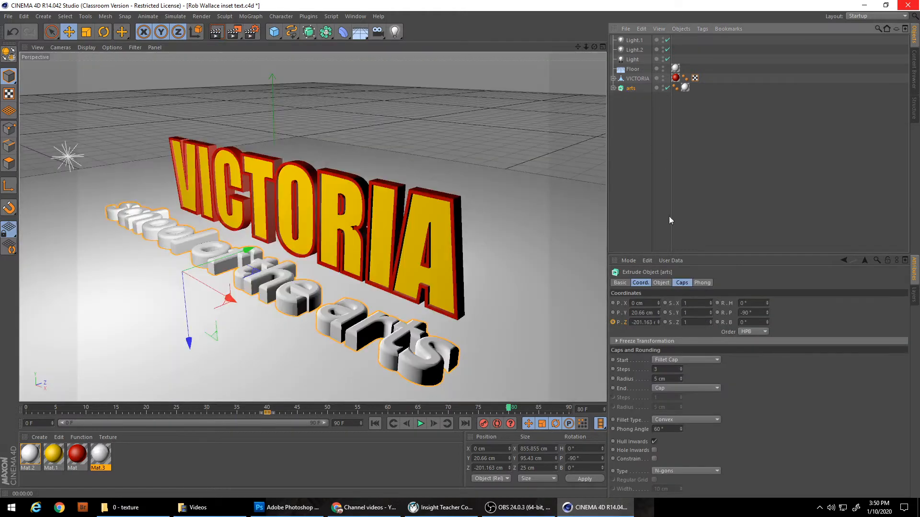
{"action": "right_click", "coordinate": [626, 321]}
{"action": "mouse_move", "coordinate": [644, 326]}
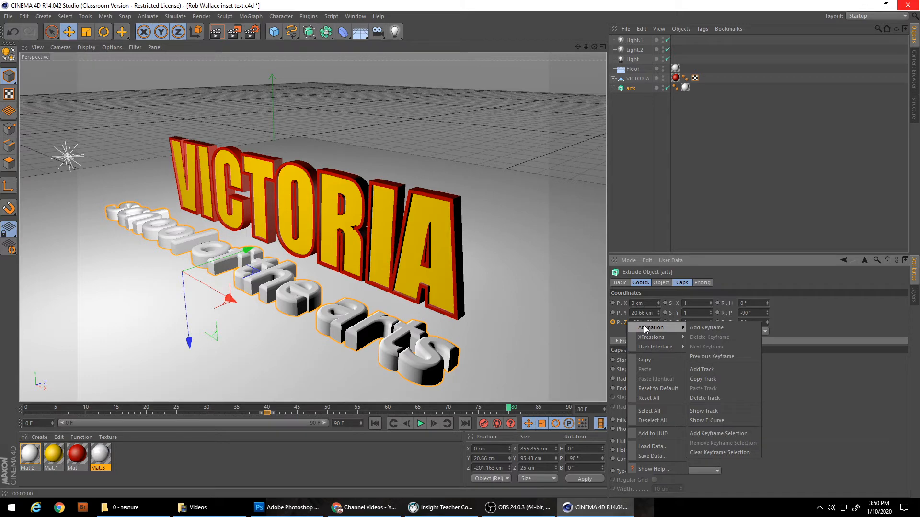
{"action": "left_click", "coordinate": [710, 328]}
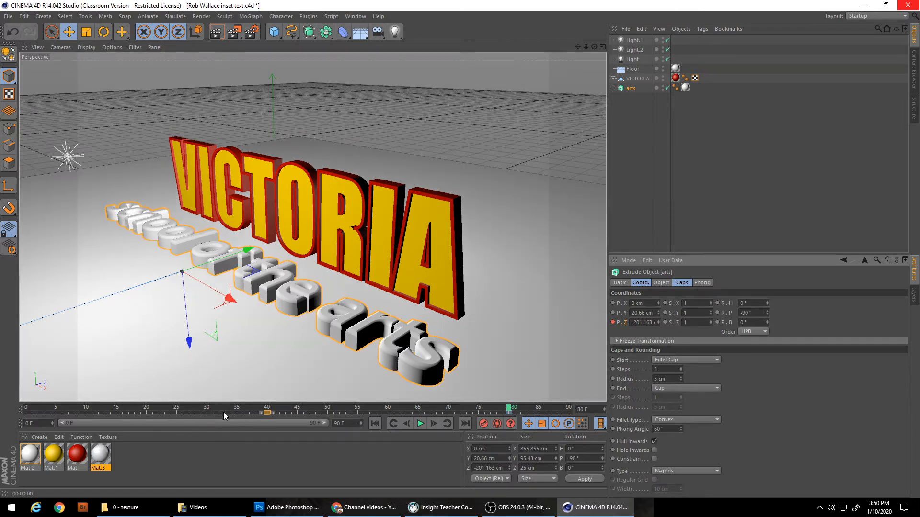
- Play the animation from the first frame to check both texts' movement, and stop it
{"action": "left_click", "coordinate": [375, 424]}
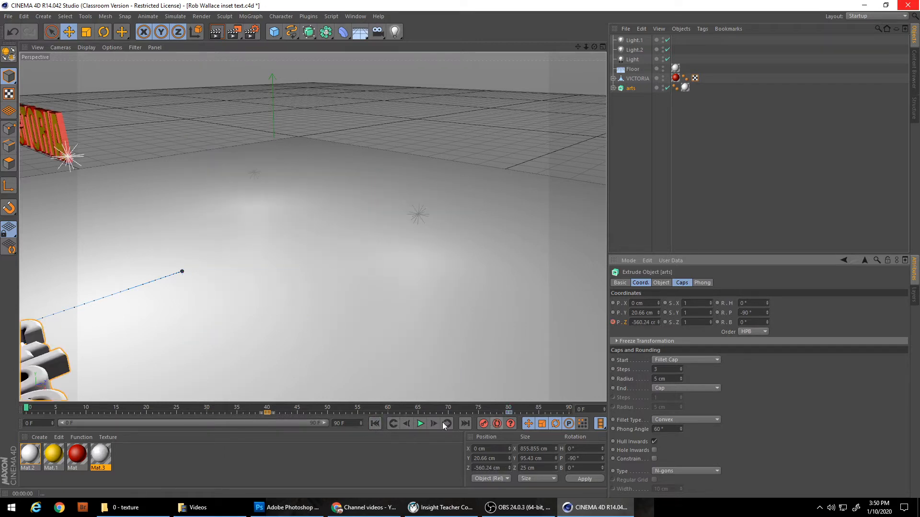
{"action": "left_click", "coordinate": [419, 424]}
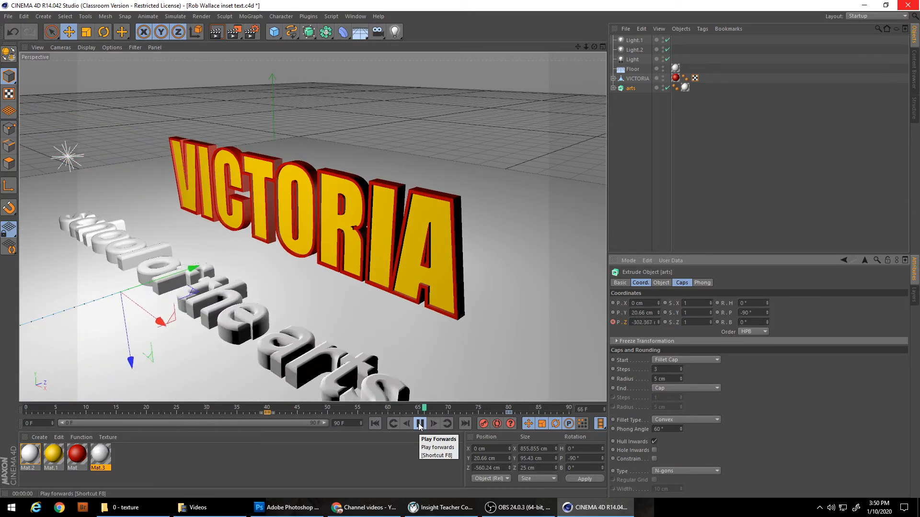
{"action": "left_click", "coordinate": [419, 423]}
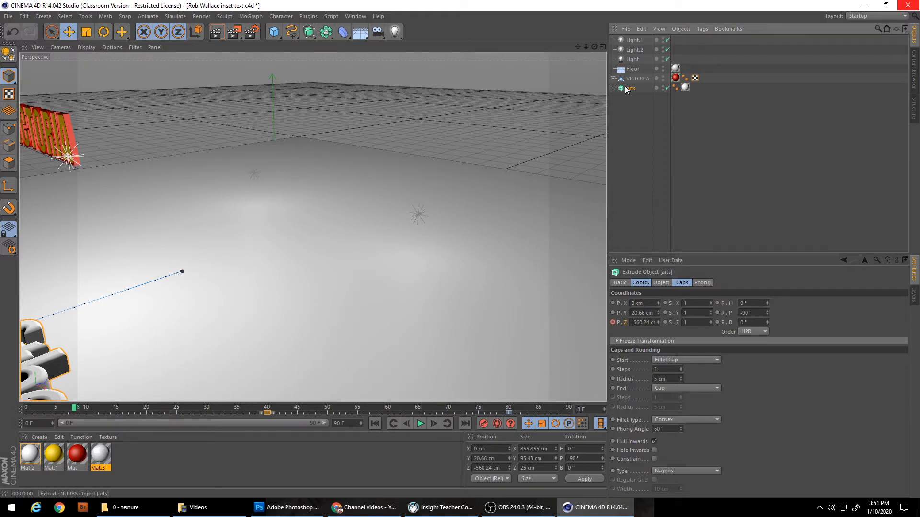
- Try delaying the arts text's first position keyframe to frame 50 and play the animation from the start
{"action": "mouse_move", "coordinate": [269, 411]}
{"action": "left_mouse_down"}
{"action": "mouse_move", "coordinate": [282, 411]}
{"action": "mouse_move", "coordinate": [267, 409]}
{"action": "left_mouse_up"}
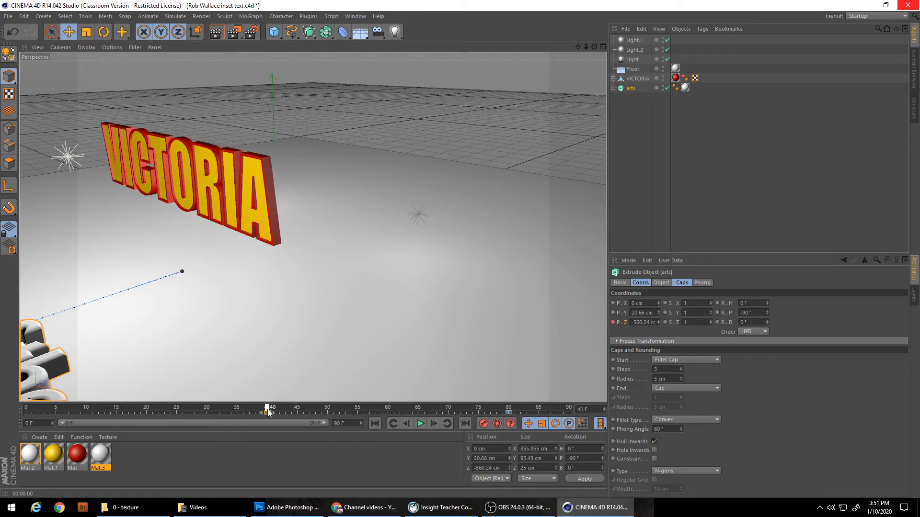
{"action": "left_click", "coordinate": [268, 412]}
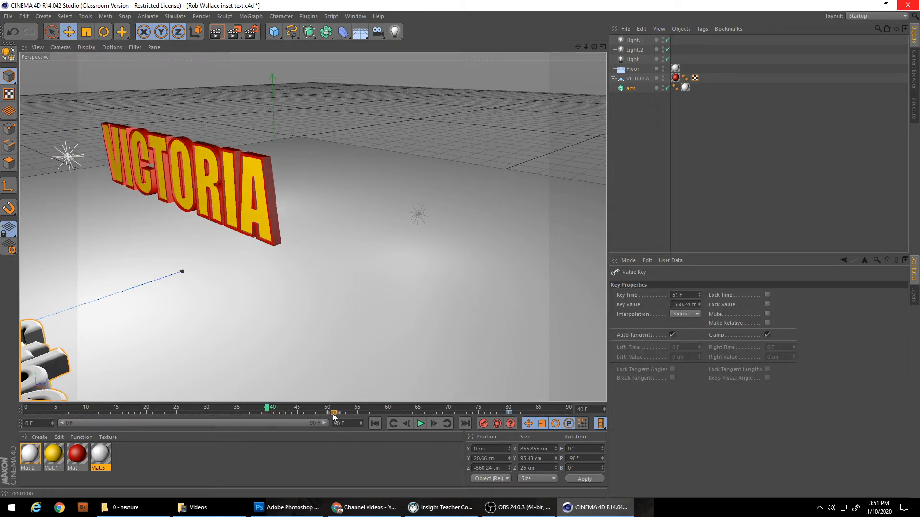
{"action": "left_click", "coordinate": [393, 424]}
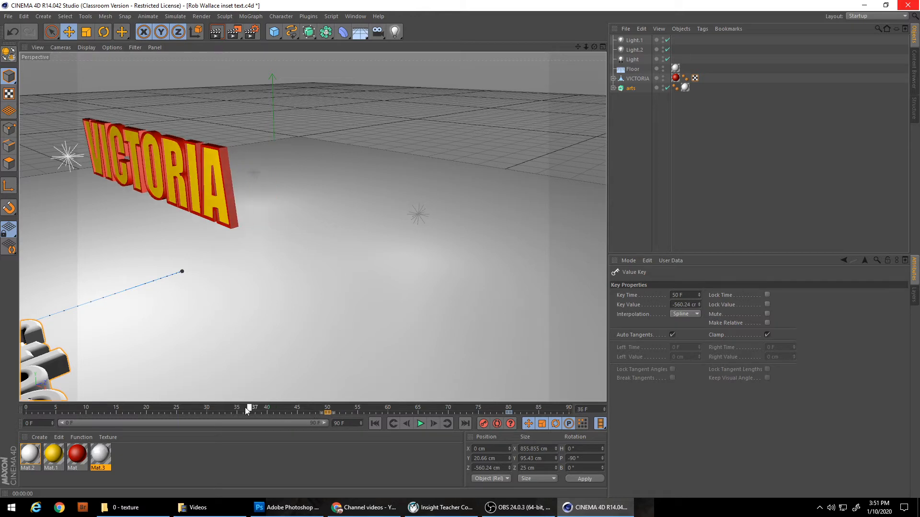
{"action": "left_click", "coordinate": [374, 423]}
{"action": "left_click", "coordinate": [420, 423]}
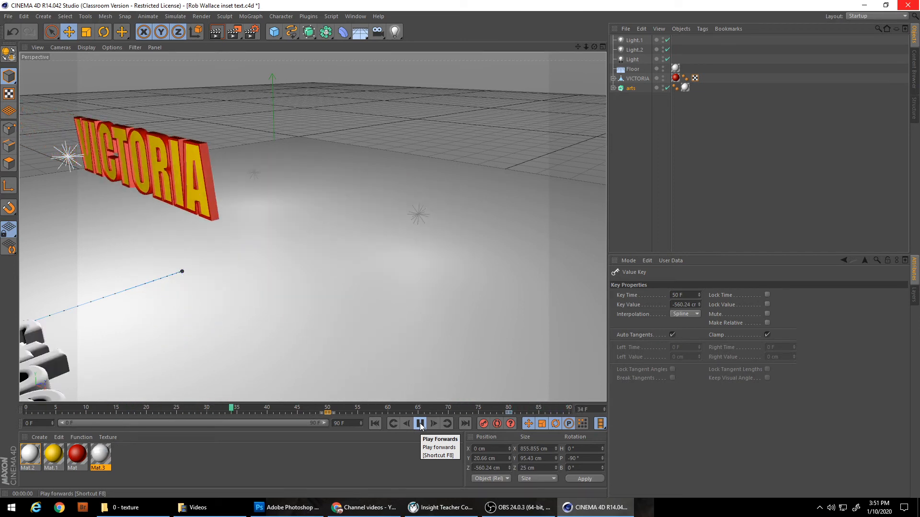
{"action": "left_click", "coordinate": [420, 424]}
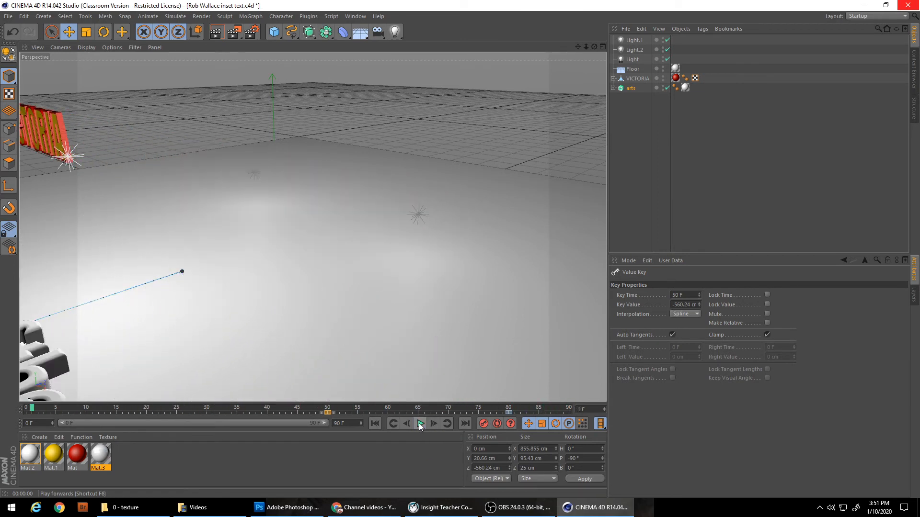
- Replay the animation from the start with the arts text's first keyframe back at frame 40, and stop it
{"action": "left_click", "coordinate": [374, 423]}
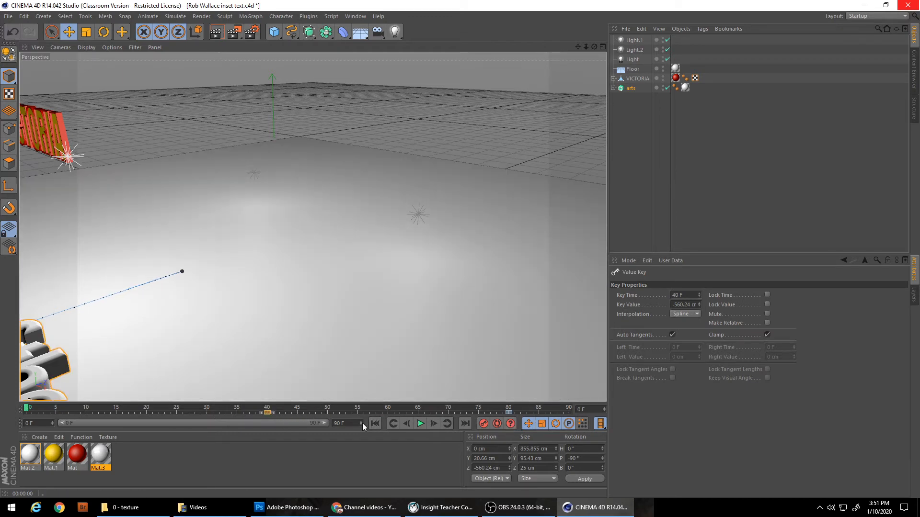
{"action": "left_click", "coordinate": [421, 424]}
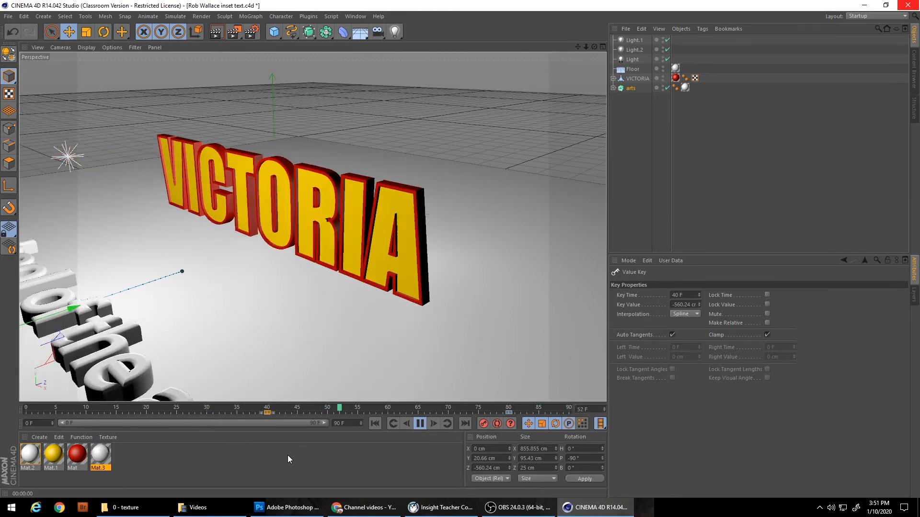
{"action": "left_click", "coordinate": [421, 424]}
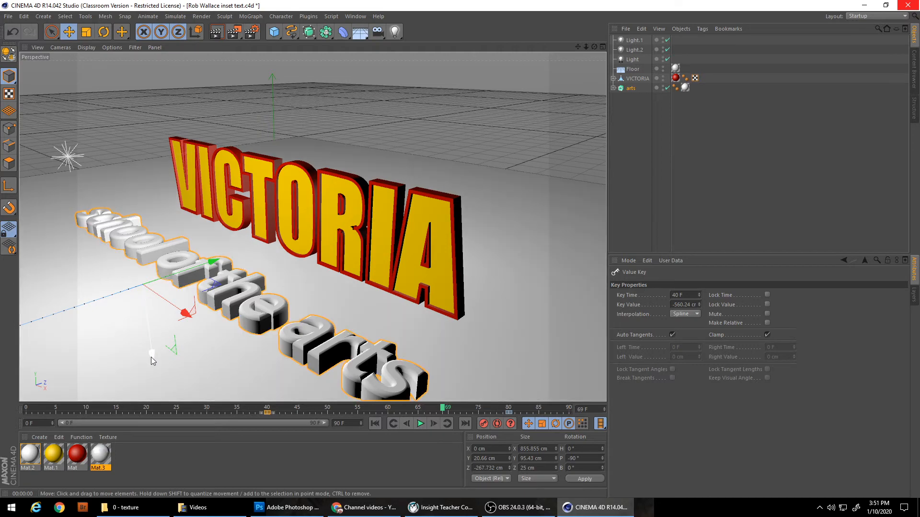
- Preview-render the view with the arts text temporarily raised to about 395 cm in Y, and undo the move
{"action": "left_click_drag", "start_coordinate": [151, 358], "coordinate": [148, 101]}
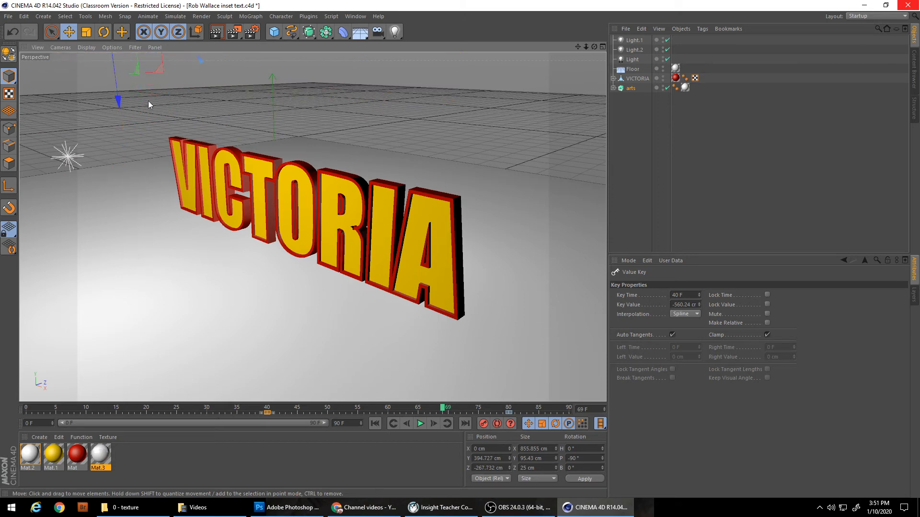
{"action": "left_click", "coordinate": [217, 33]}
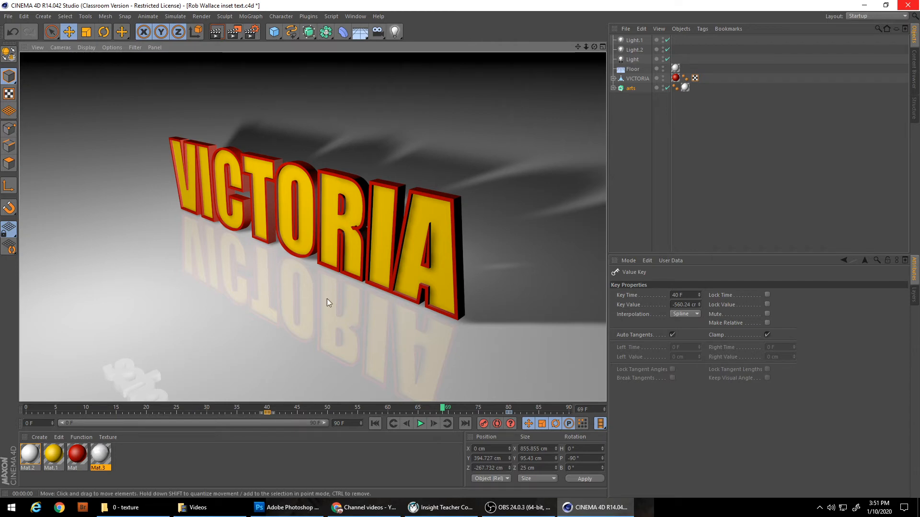
{"action": "left_click", "coordinate": [12, 35]}
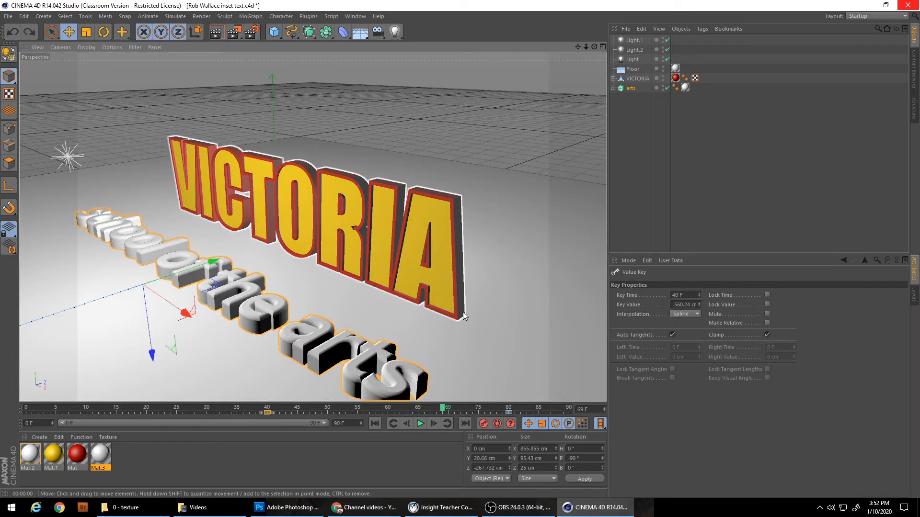
- Render the perspective view at frame 69, and move the playhead to frame 90
{"action": "left_click", "coordinate": [212, 36]}
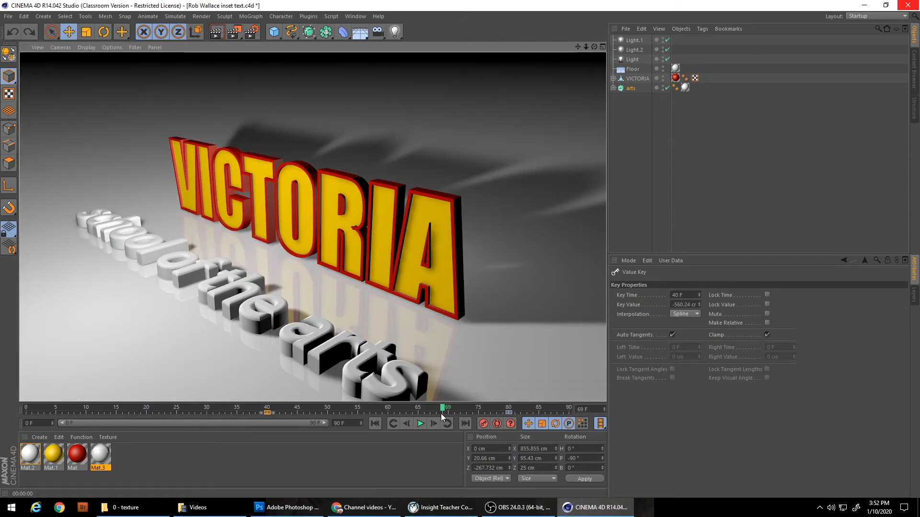
{"action": "left_click_drag", "start_coordinate": [457, 407], "coordinate": [570, 409]}
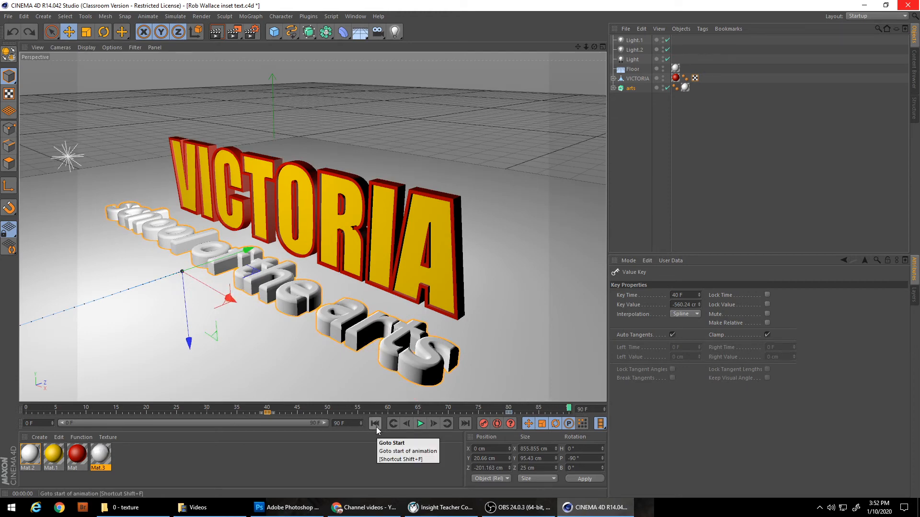
- Save the project as a new C4D file, adding "ani" to the end of its current name
{"action": "left_click", "coordinate": [7, 17]}
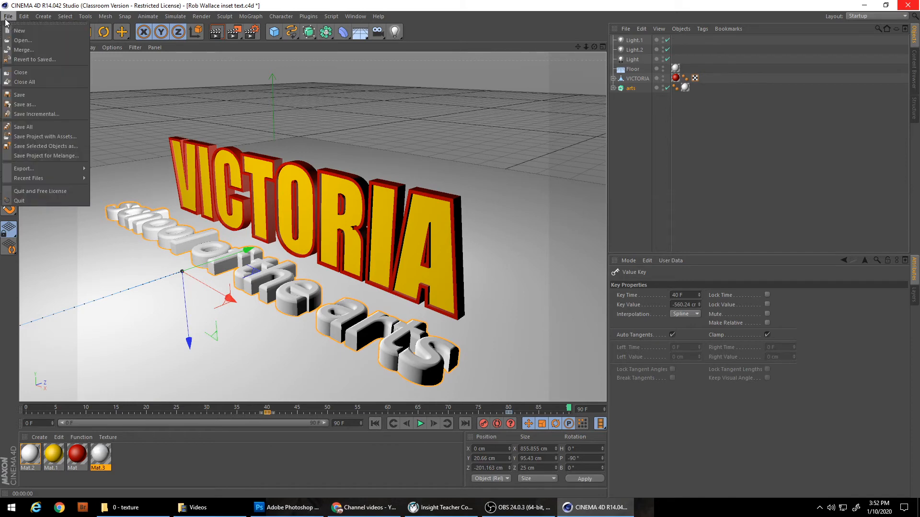
{"action": "left_click", "coordinate": [35, 106]}
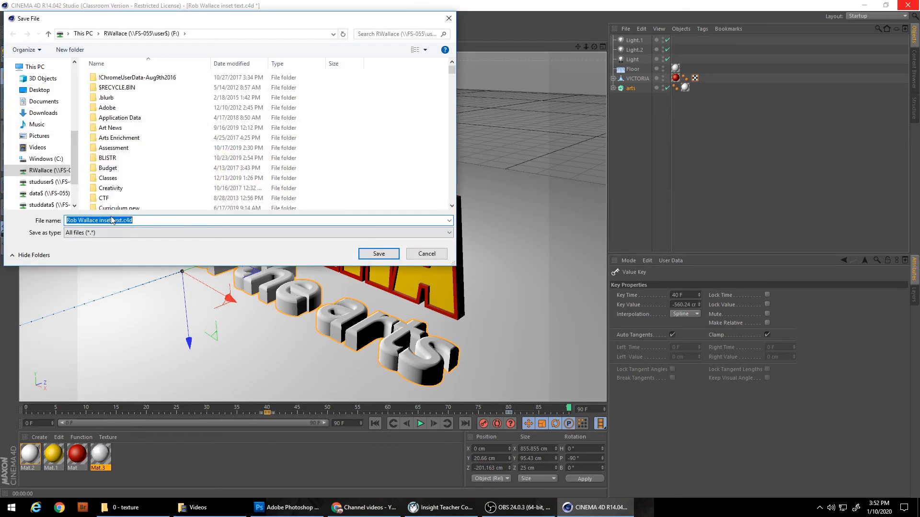
{"action": "left_click", "coordinate": [124, 221]}
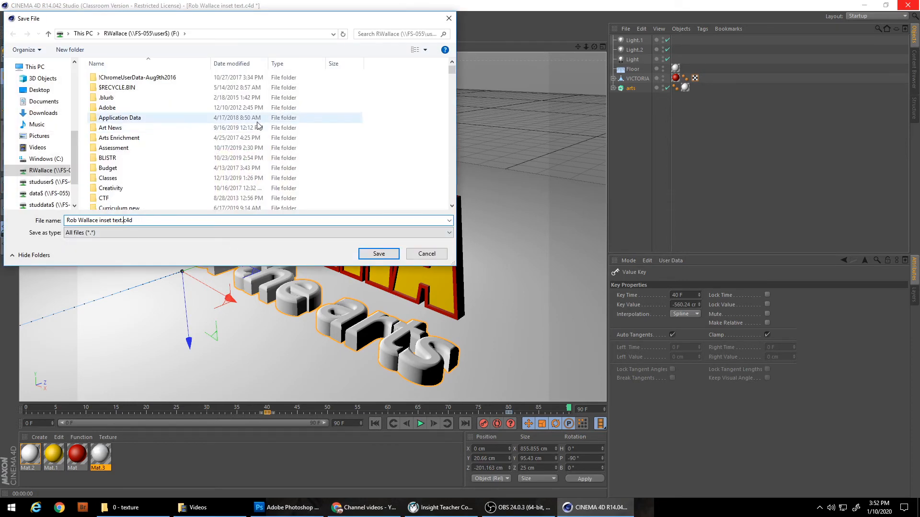
{"action": "type", "text": "ani"}
{"action": "left_click", "coordinate": [379, 254]}
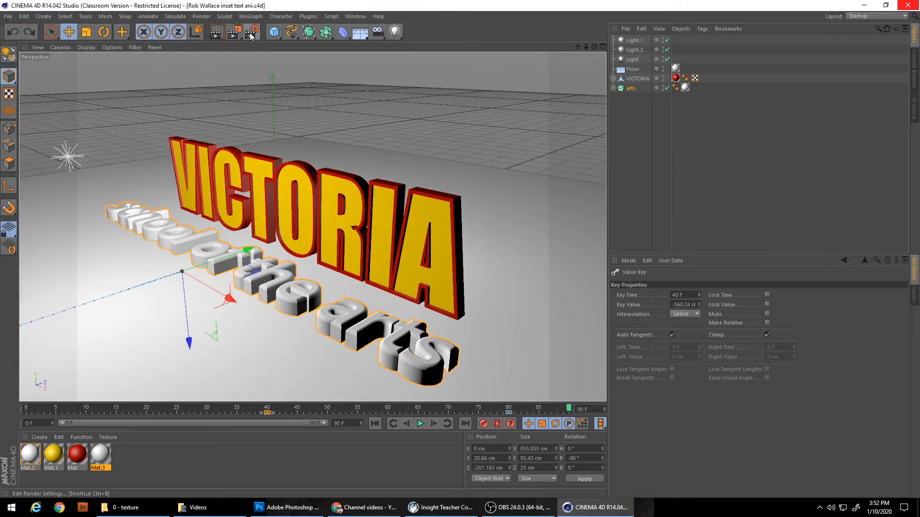
- Set the frame range in the render output settings to All Frames
{"action": "left_click", "coordinate": [249, 33]}
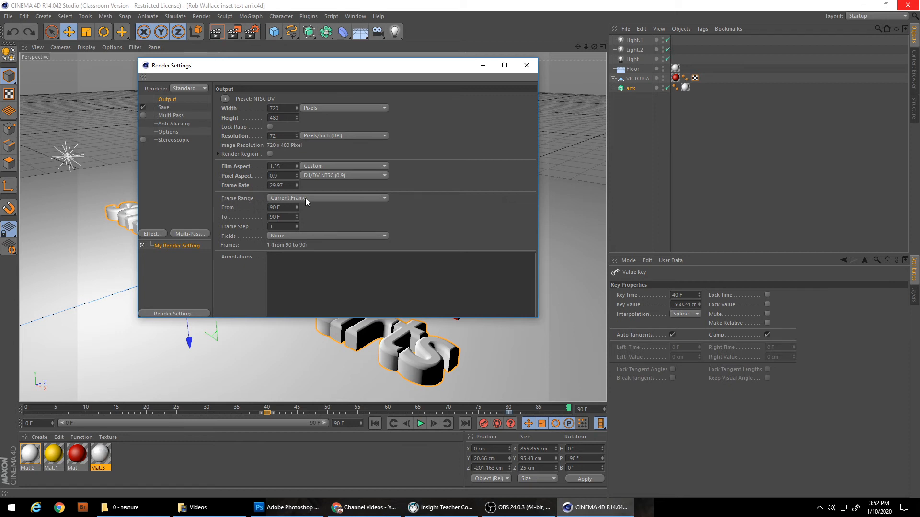
{"action": "left_click", "coordinate": [349, 197]}
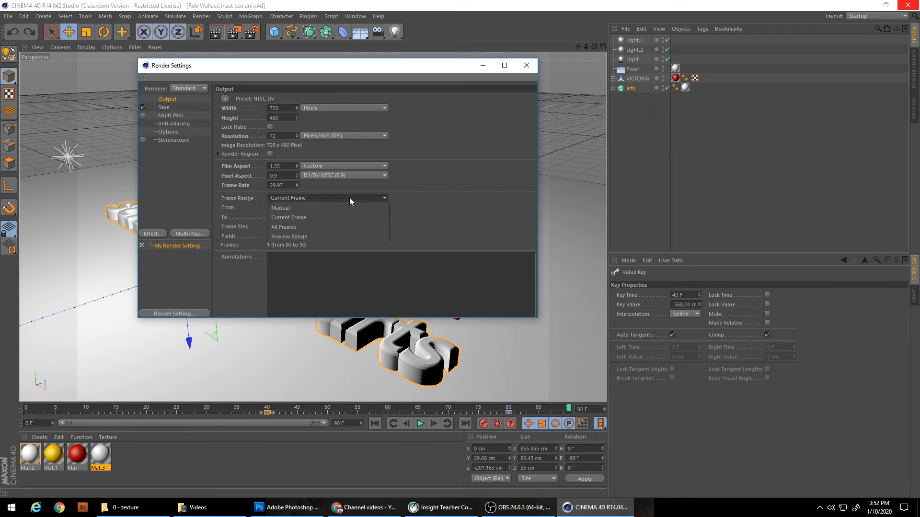
{"action": "left_click", "coordinate": [290, 227]}
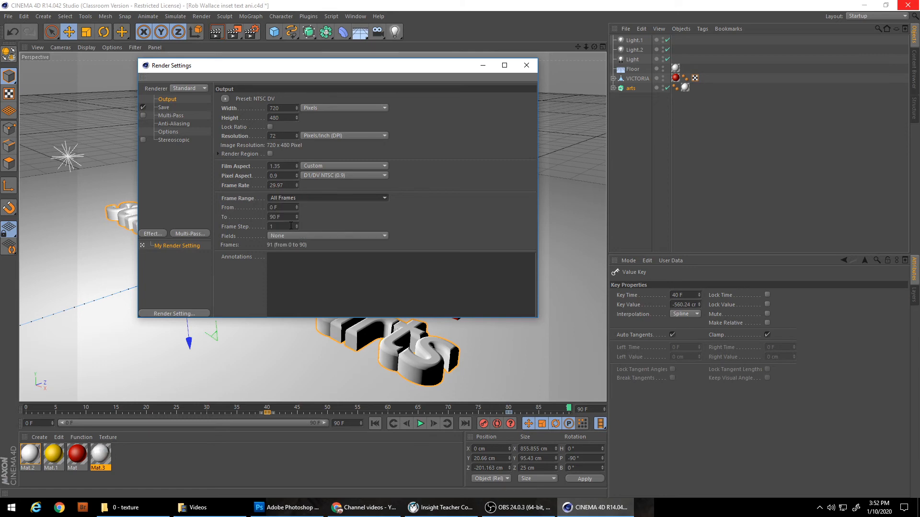
- Add "ani" to the render's output file name and set its format to AVI Movie, and close the render settings
{"action": "left_click", "coordinate": [168, 108]}
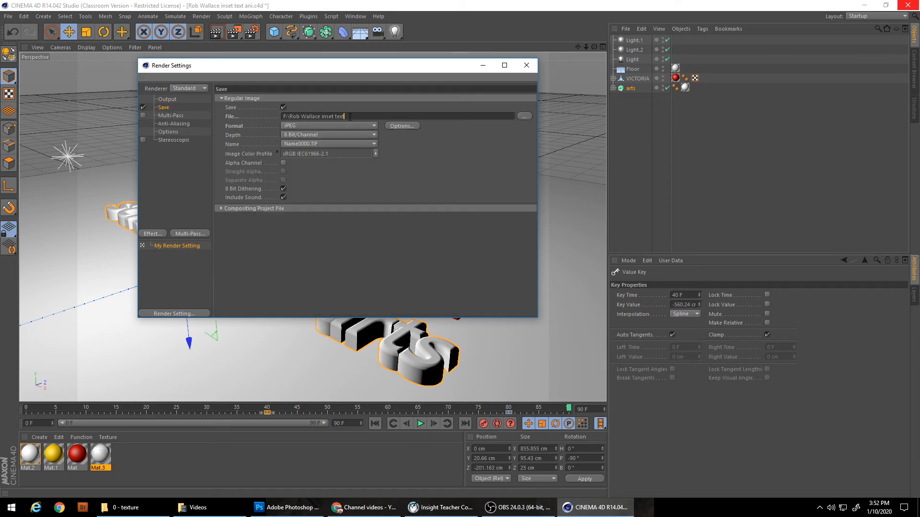
{"action": "type", "text": "ani"}
{"action": "left_click", "coordinate": [290, 124]}
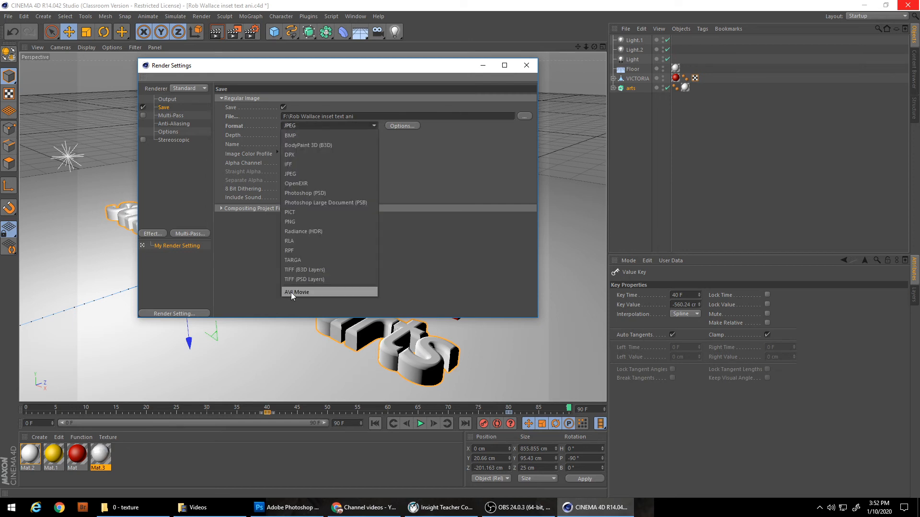
{"action": "left_click", "coordinate": [291, 292]}
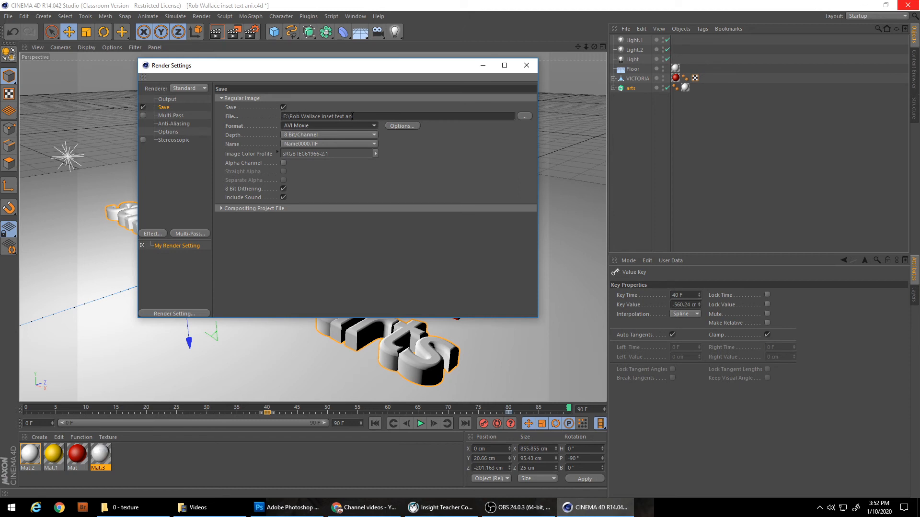
{"action": "type", "text": "i"}
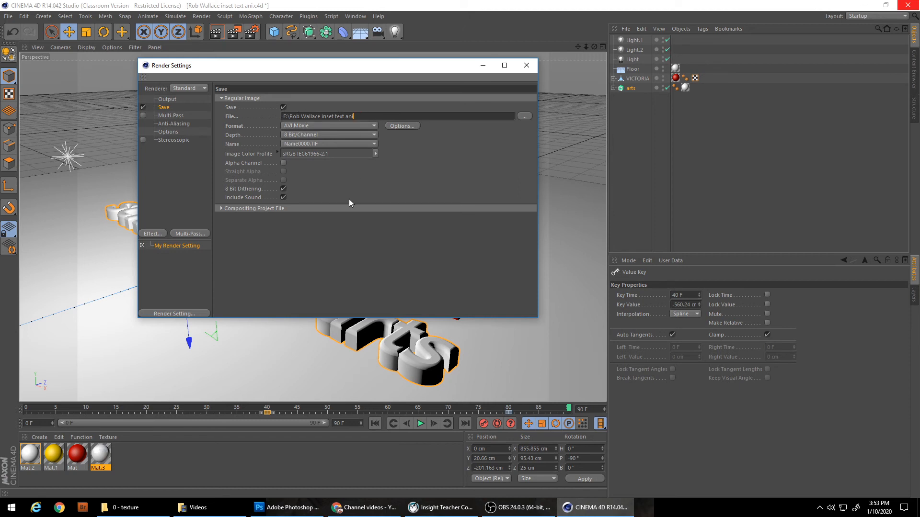
{"action": "left_click", "coordinate": [170, 100]}
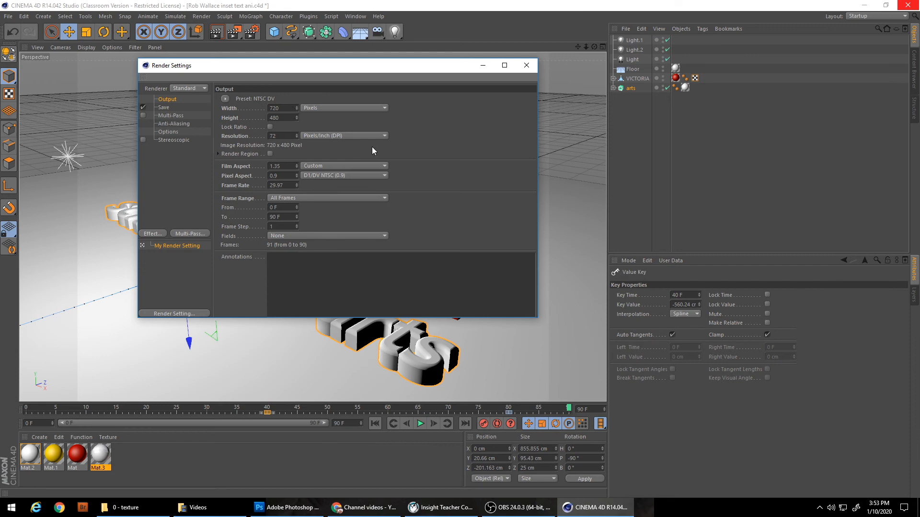
{"action": "left_click", "coordinate": [526, 65]}
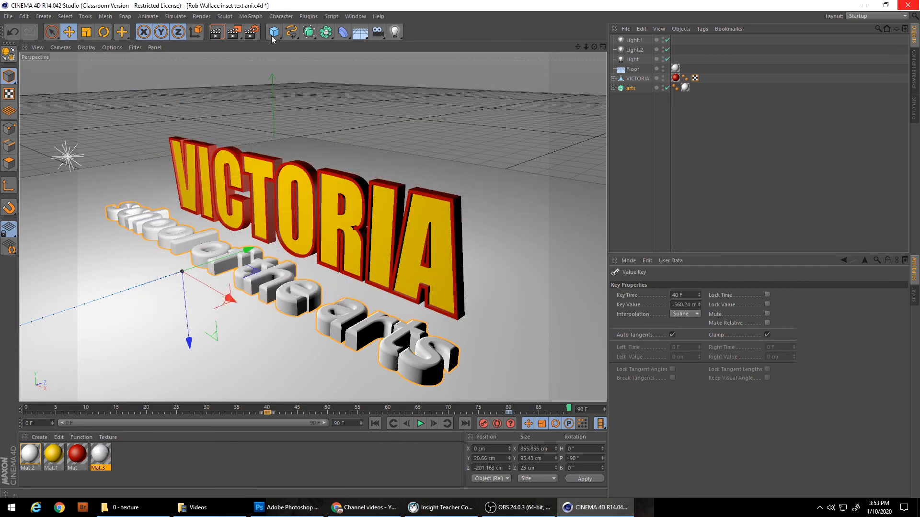
- Render the full animation to the Picture Viewer and close the viewer when the render is complete
{"action": "left_click", "coordinate": [233, 32]}
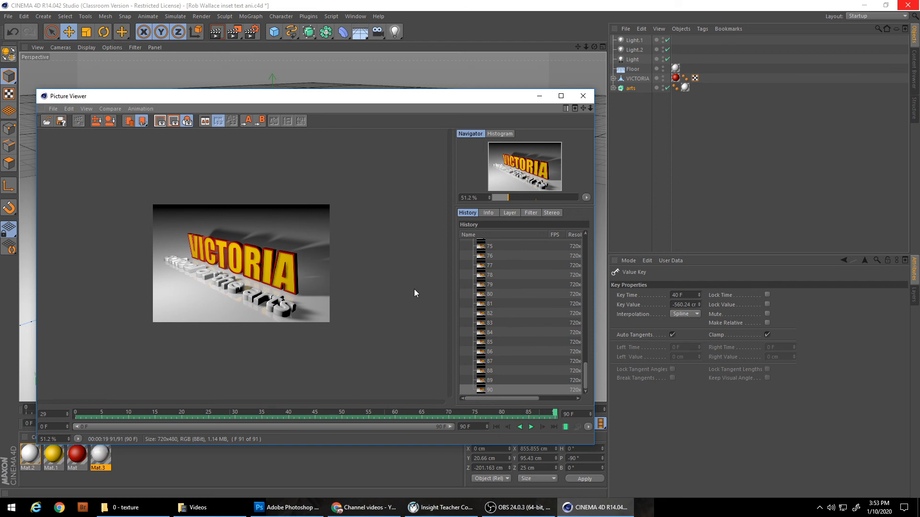
{"action": "left_click", "coordinate": [587, 98]}
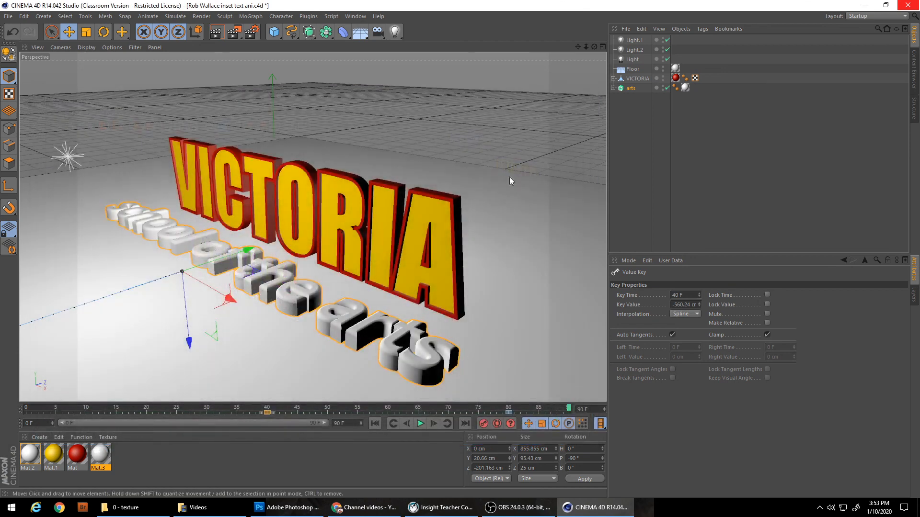
{"action": "left_click", "coordinate": [182, 376]}
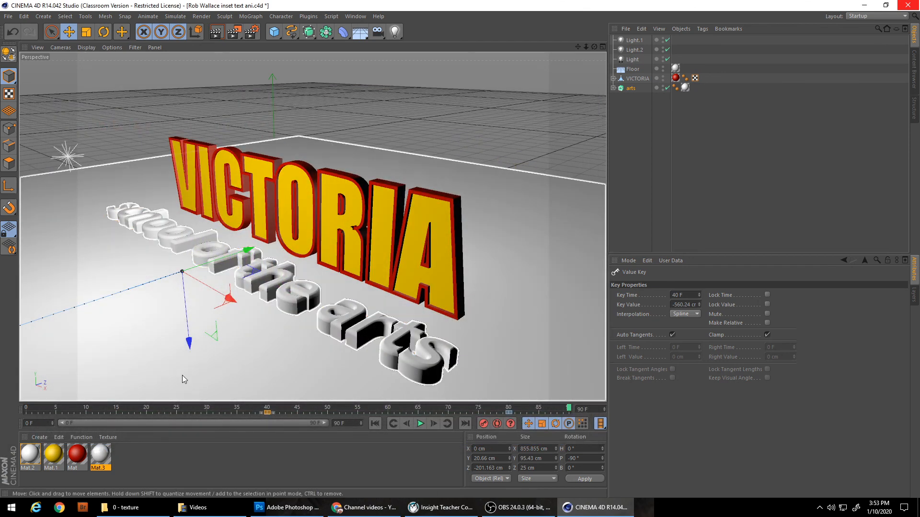